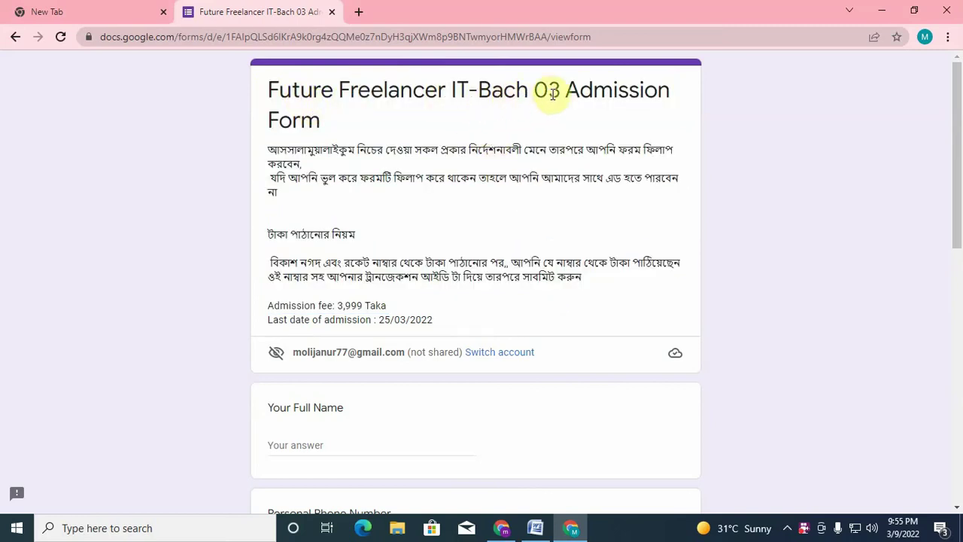
Step: Review the admission form's title and the instructions in its header section
{"action": "left_click_drag", "start_coordinate": [533, 92], "coordinate": [602, 95]}
{"action": "left_click", "coordinate": [620, 113]}
{"action": "scroll", "coordinate": [434, 186], "scroll_direction": "down", "scroll_amount": 1}
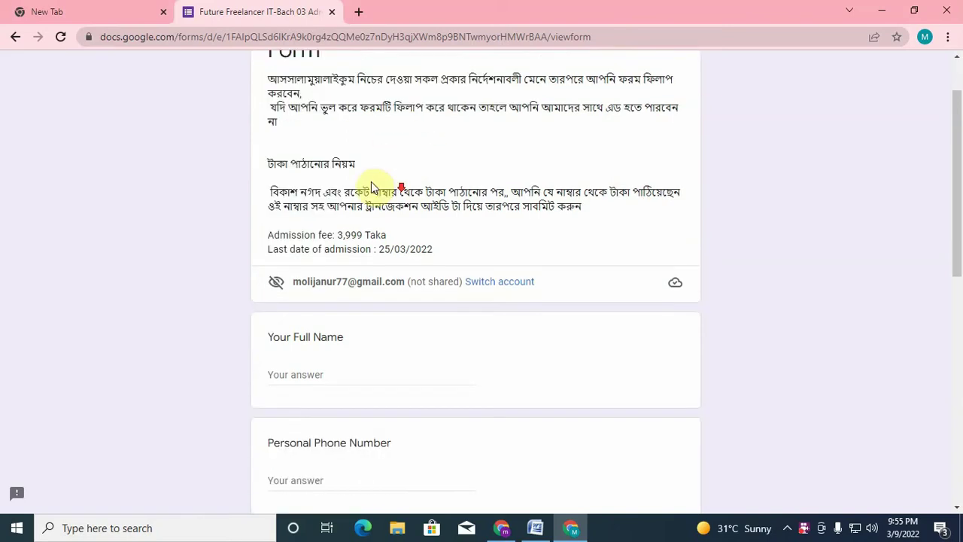
{"action": "triple_click", "coordinate": [309, 81]}
{"action": "left_click", "coordinate": [421, 109]}
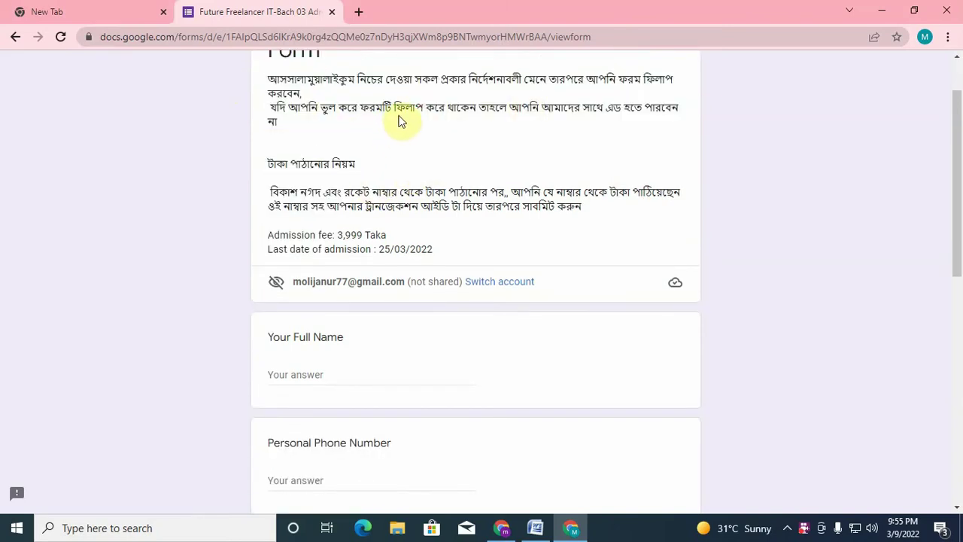
{"action": "scroll", "coordinate": [424, 107], "scroll_direction": "up", "scroll_amount": 1}
{"action": "left_click_drag", "start_coordinate": [491, 90], "coordinate": [572, 89]}
{"action": "left_click", "coordinate": [572, 90]}
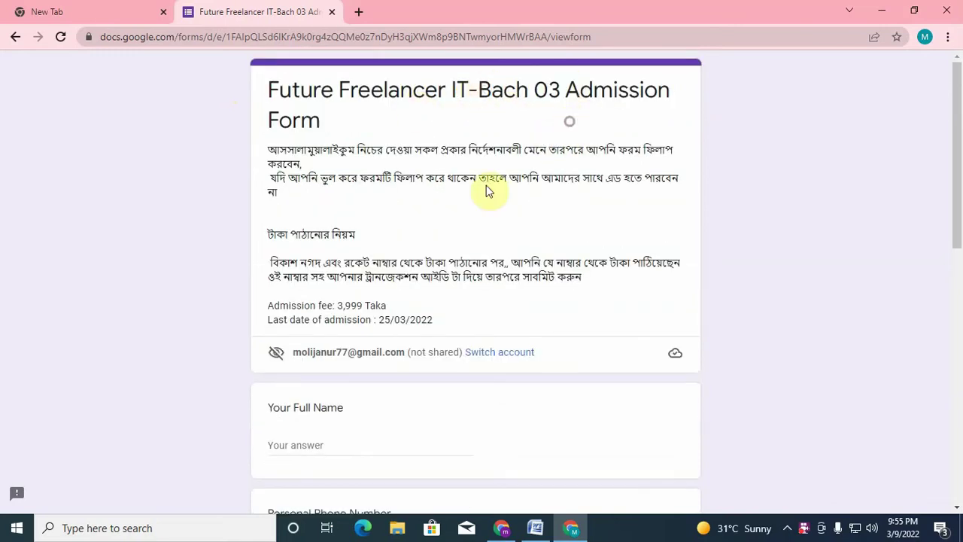
Step: Look through the admission form's questions from Your Full Name to Transaction ID, including the payment number question
{"action": "scroll", "coordinate": [446, 250], "scroll_direction": "down", "scroll_amount": 5}
{"action": "scroll", "coordinate": [371, 174], "scroll_direction": "up", "scroll_amount": 2}
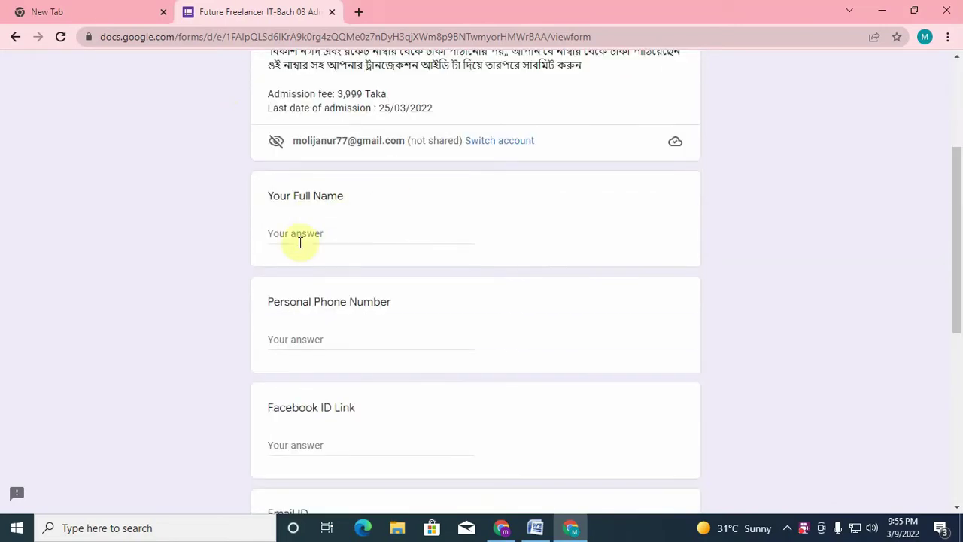
{"action": "scroll", "coordinate": [294, 301], "scroll_direction": "down", "scroll_amount": 2}
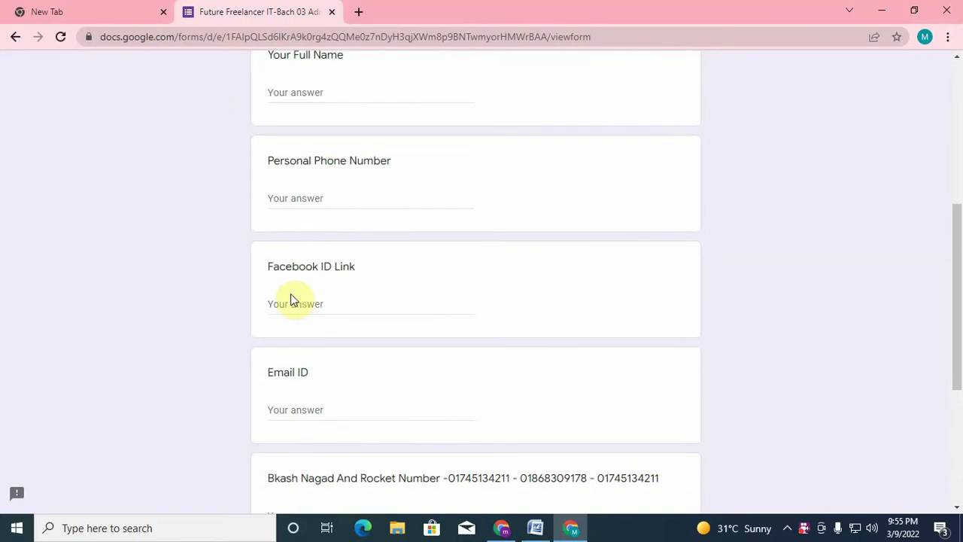
{"action": "scroll", "coordinate": [351, 297], "scroll_direction": "down", "scroll_amount": 1}
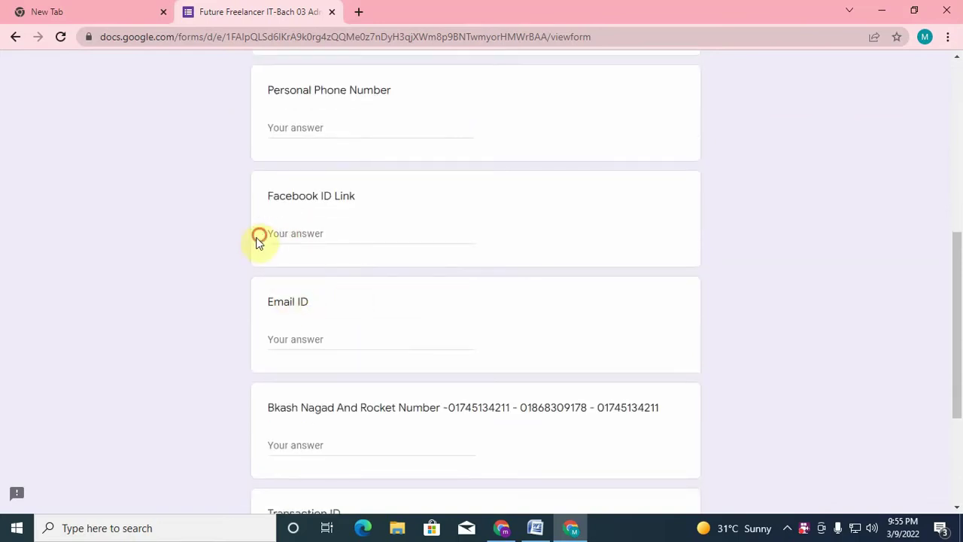
{"action": "left_click", "coordinate": [360, 228]}
{"action": "scroll", "coordinate": [361, 227], "scroll_direction": "down", "scroll_amount": 2}
{"action": "left_click", "coordinate": [352, 202]}
{"action": "scroll", "coordinate": [366, 249], "scroll_direction": "down", "scroll_amount": 1}
{"action": "left_click", "coordinate": [346, 233]}
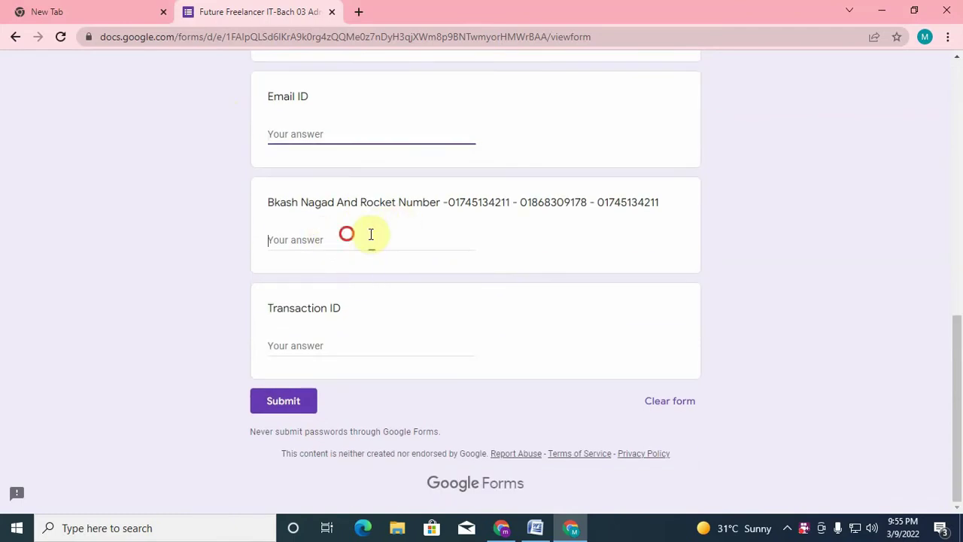
{"action": "left_click_drag", "start_coordinate": [571, 203], "coordinate": [666, 200]}
{"action": "left_click", "coordinate": [513, 197]}
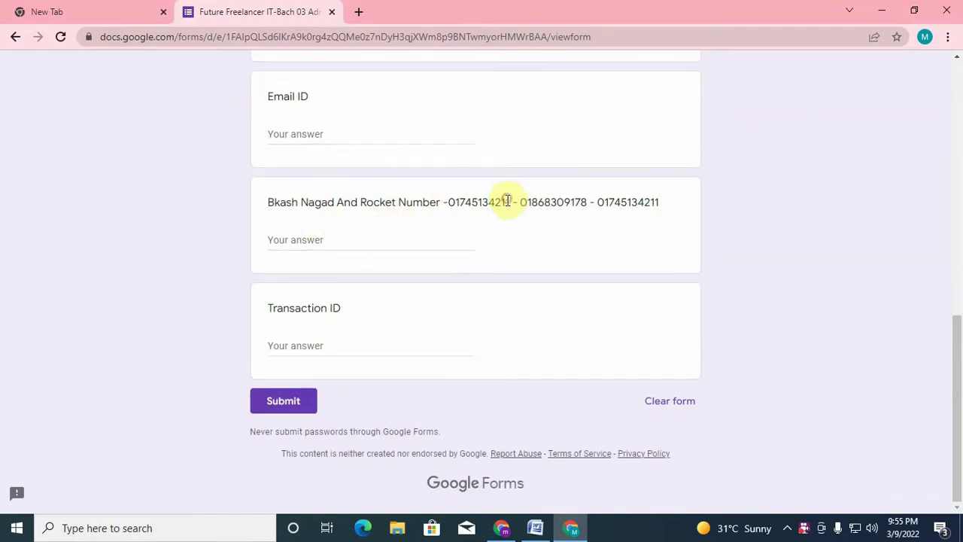
{"action": "left_click_drag", "start_coordinate": [449, 201], "coordinate": [504, 201]}
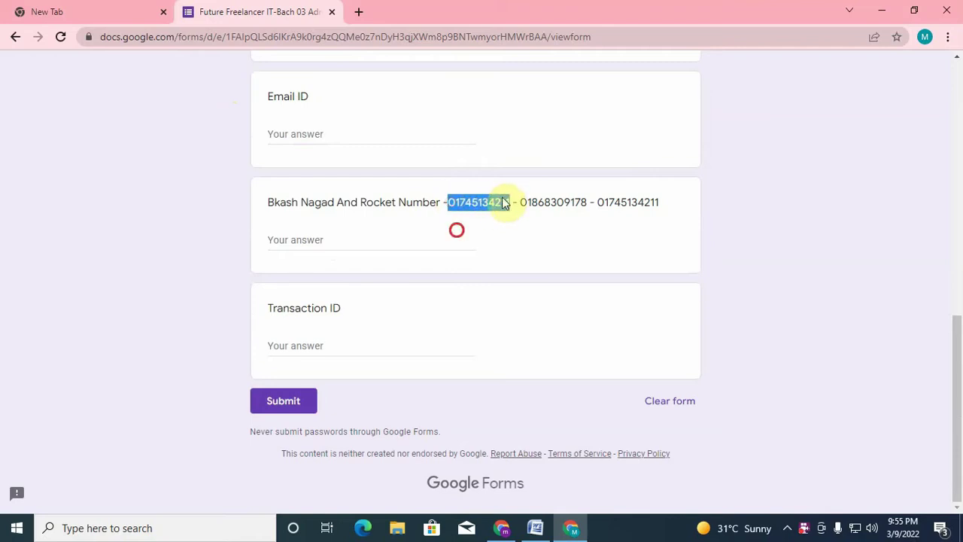
{"action": "left_click", "coordinate": [319, 240]}
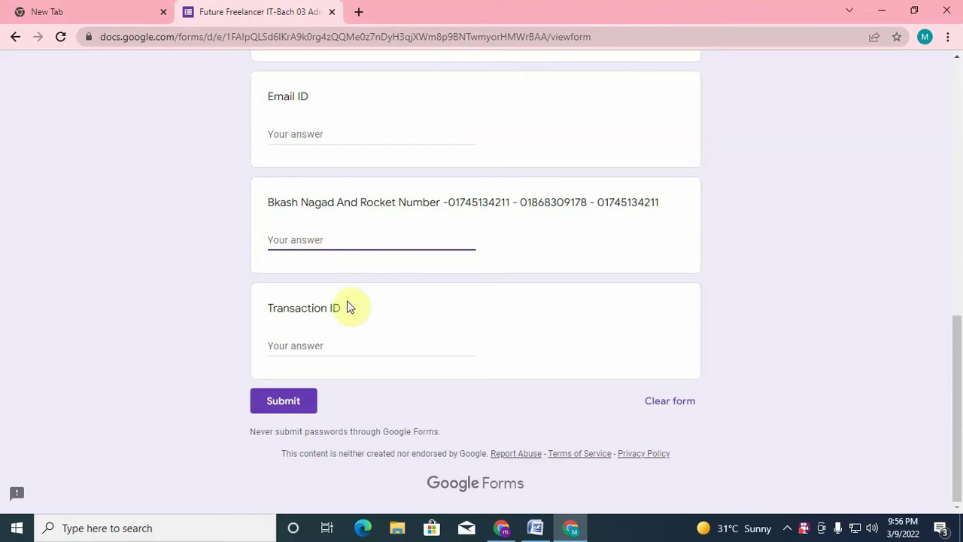
{"action": "left_click", "coordinate": [323, 344]}
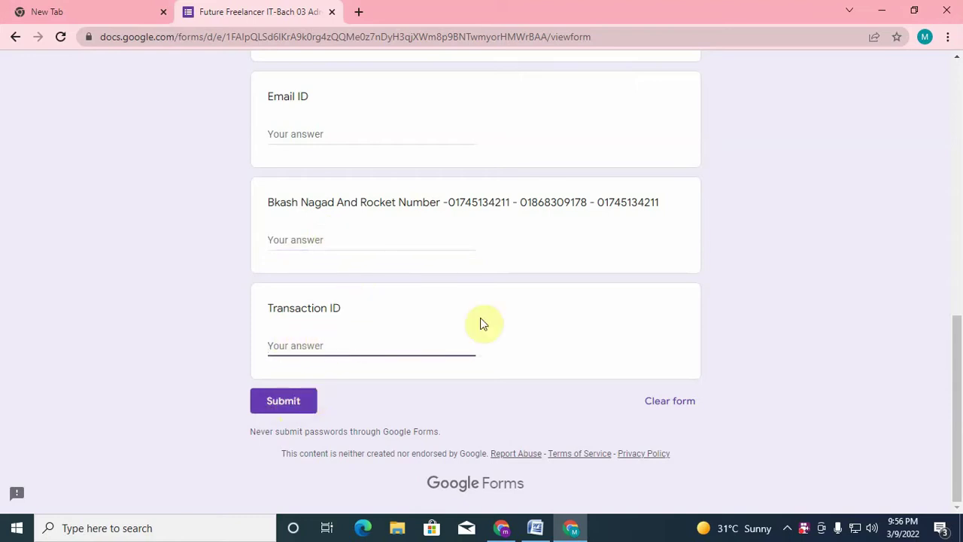
{"action": "scroll", "coordinate": [466, 286], "scroll_direction": "up", "scroll_amount": 7}
{"action": "scroll", "coordinate": [407, 203], "scroll_direction": "up", "scroll_amount": 2}
{"action": "scroll", "coordinate": [441, 185], "scroll_direction": "down", "scroll_amount": 8}
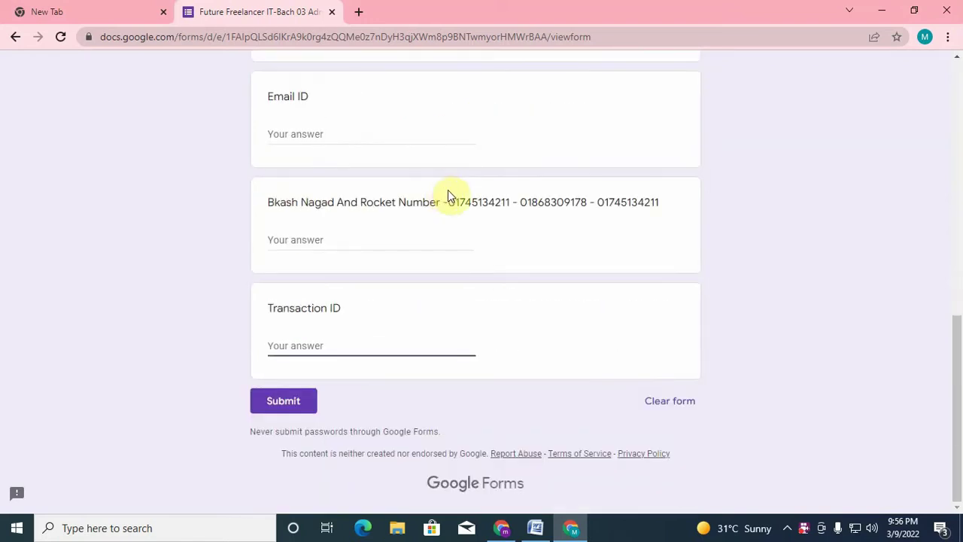
{"action": "left_click", "coordinate": [101, 7]}
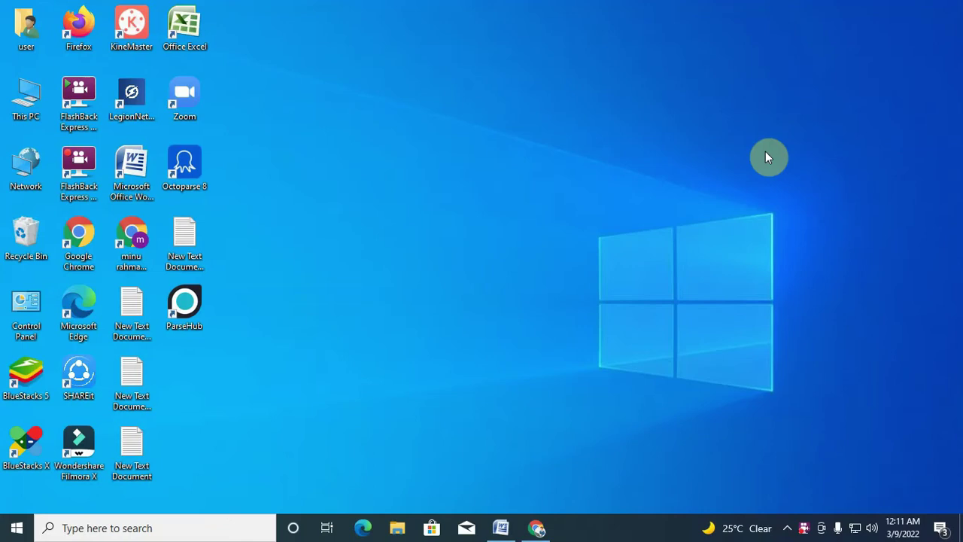
Step: Switch to the "buyer file" spreadsheet in Chrome and examine the list of company website links in column A
{"action": "left_click", "coordinate": [545, 527]}
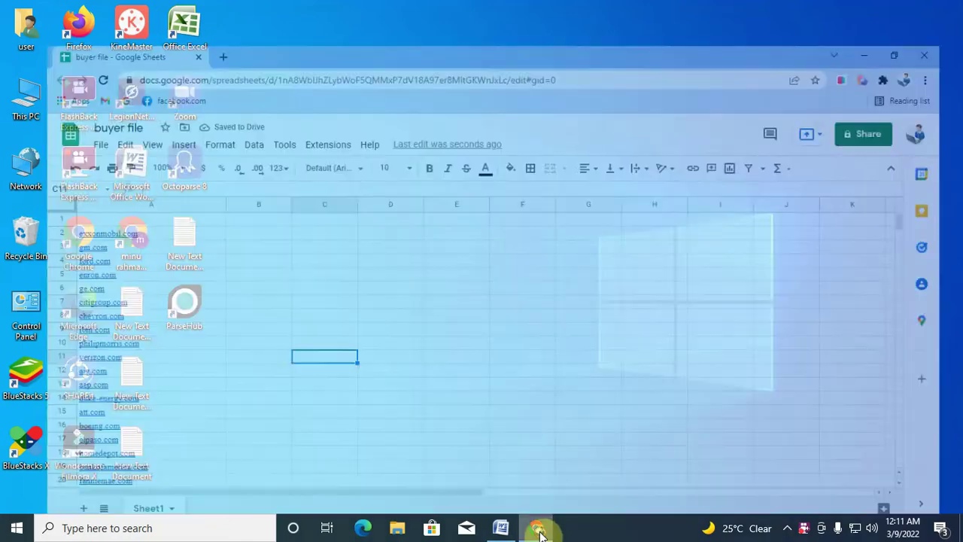
{"action": "scroll", "coordinate": [83, 301], "scroll_direction": "down", "scroll_amount": 3}
{"action": "scroll", "coordinate": [68, 263], "scroll_direction": "up", "scroll_amount": 3}
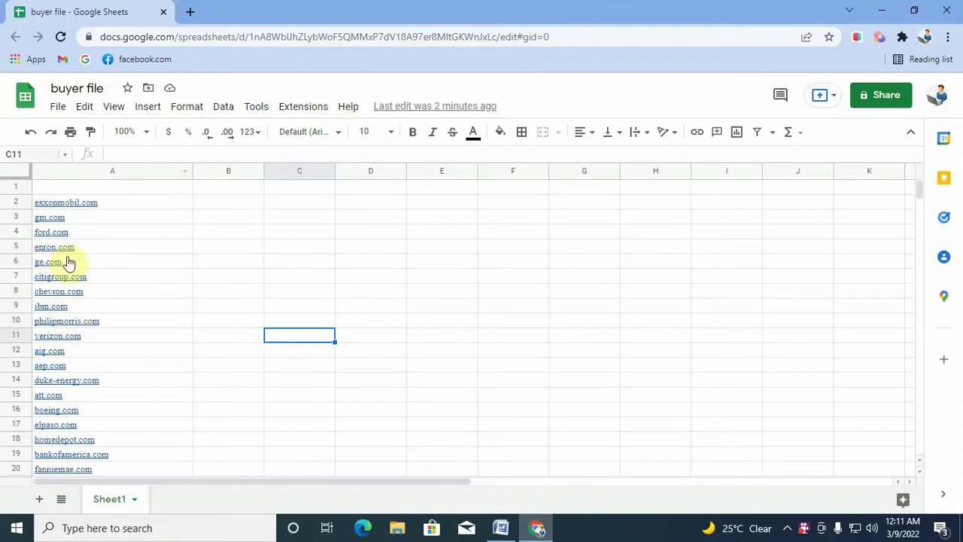
{"action": "scroll", "coordinate": [63, 335], "scroll_direction": "down", "scroll_amount": 5}
{"action": "scroll", "coordinate": [64, 334], "scroll_direction": "down", "scroll_amount": 16}
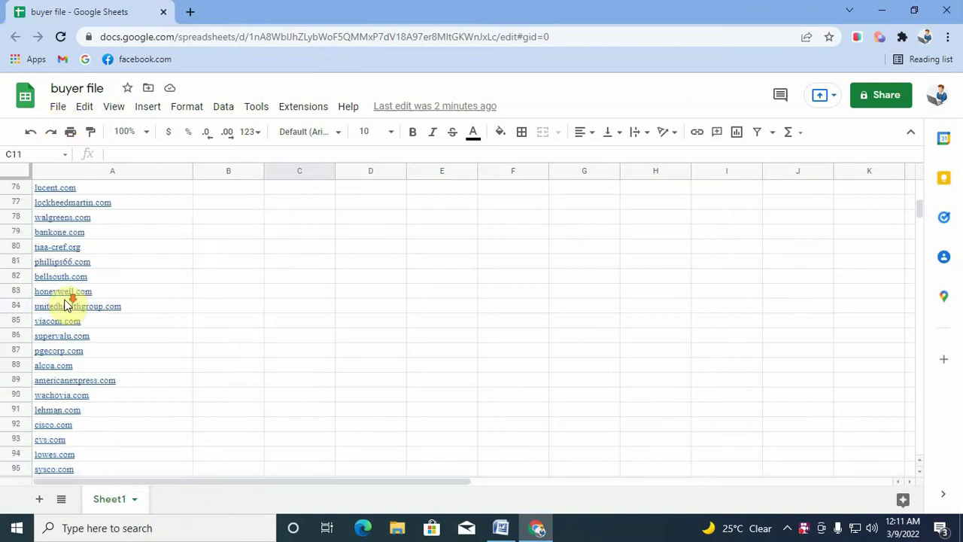
{"action": "scroll", "coordinate": [68, 304], "scroll_direction": "down", "scroll_amount": 20}
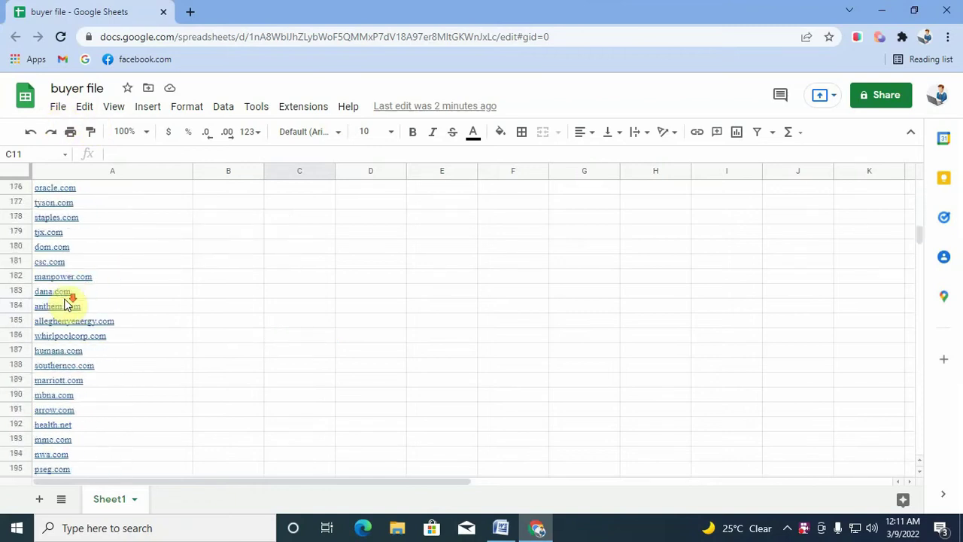
{"action": "scroll", "coordinate": [64, 304], "scroll_direction": "down", "scroll_amount": 20}
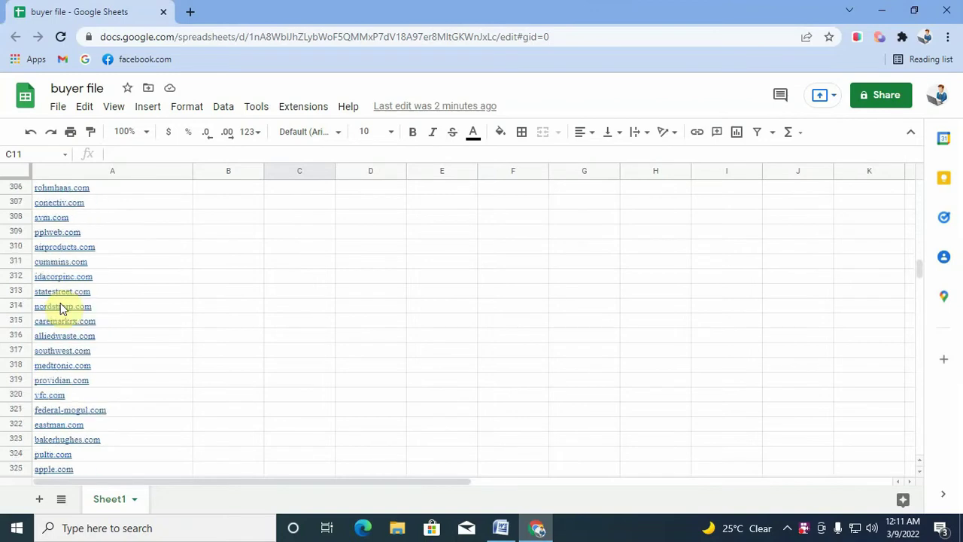
{"action": "scroll", "coordinate": [64, 307], "scroll_direction": "down", "scroll_amount": 20}
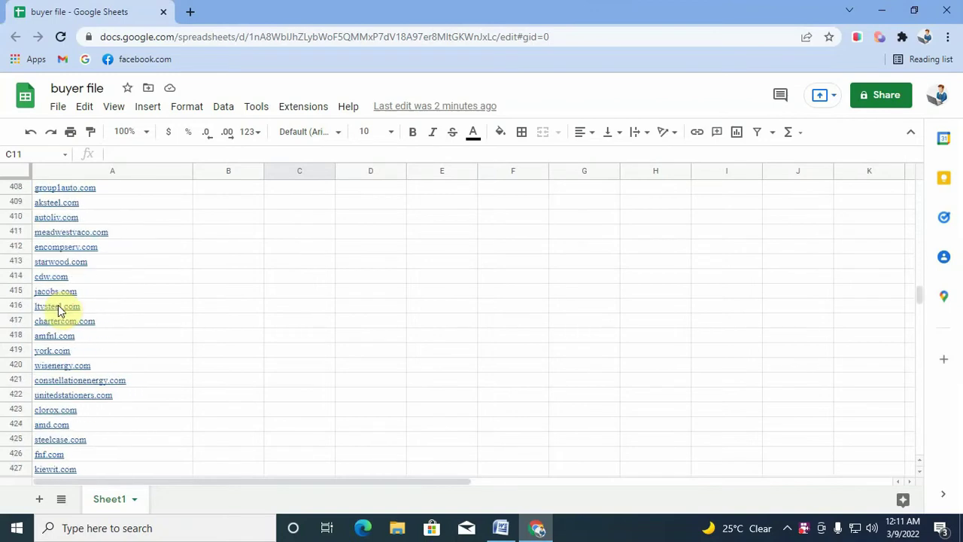
{"action": "scroll", "coordinate": [64, 286], "scroll_direction": "up", "scroll_amount": 20}
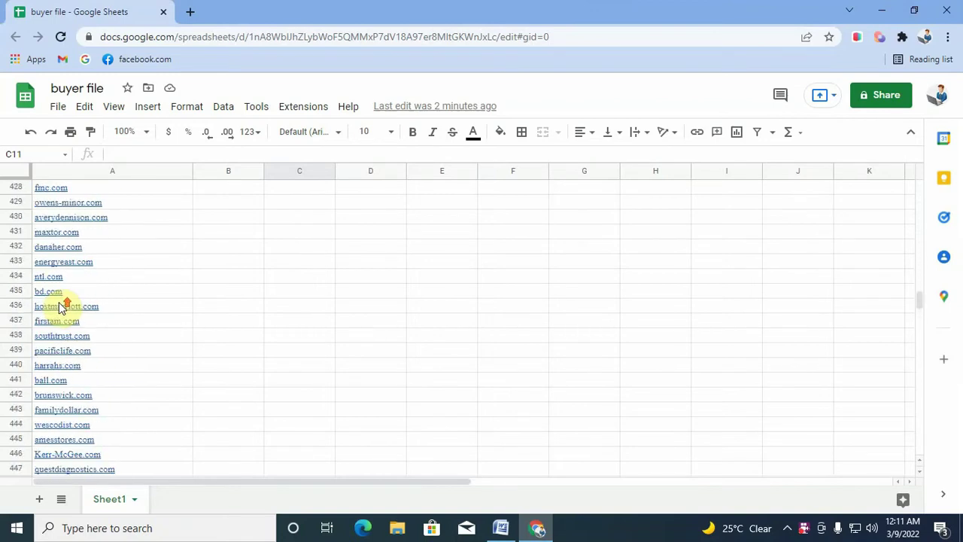
{"action": "scroll", "coordinate": [70, 248], "scroll_direction": "up", "scroll_amount": 20}
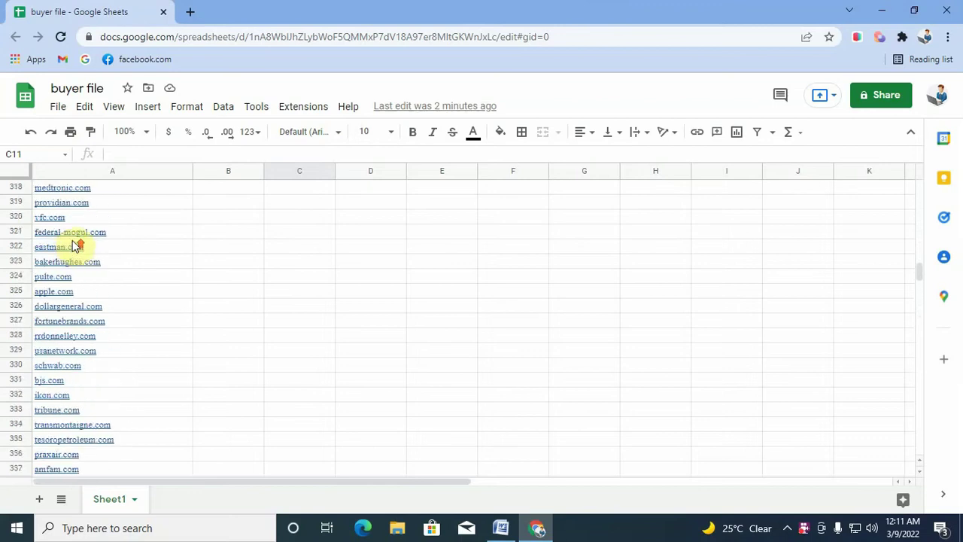
{"action": "scroll", "coordinate": [73, 244], "scroll_direction": "up", "scroll_amount": 20}
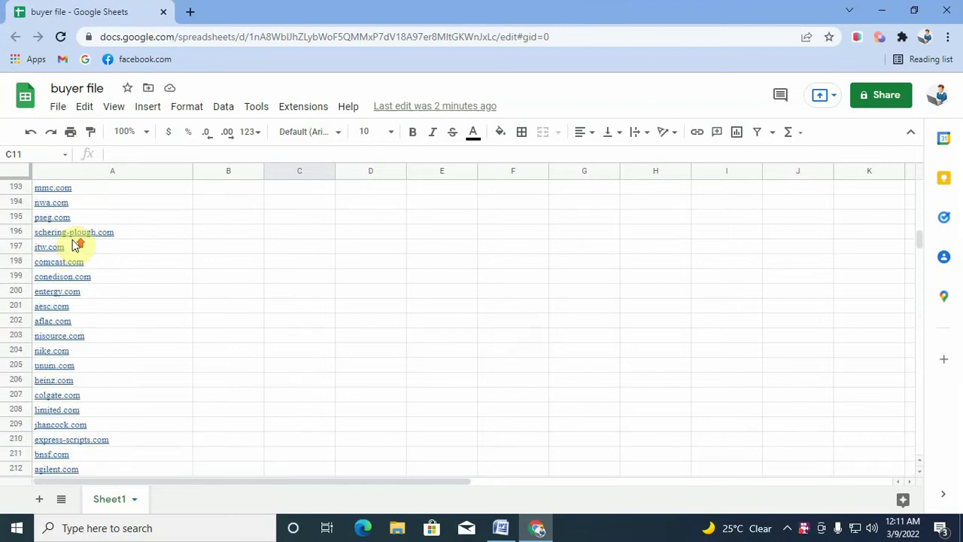
{"action": "scroll", "coordinate": [73, 244], "scroll_direction": "up", "scroll_amount": 16}
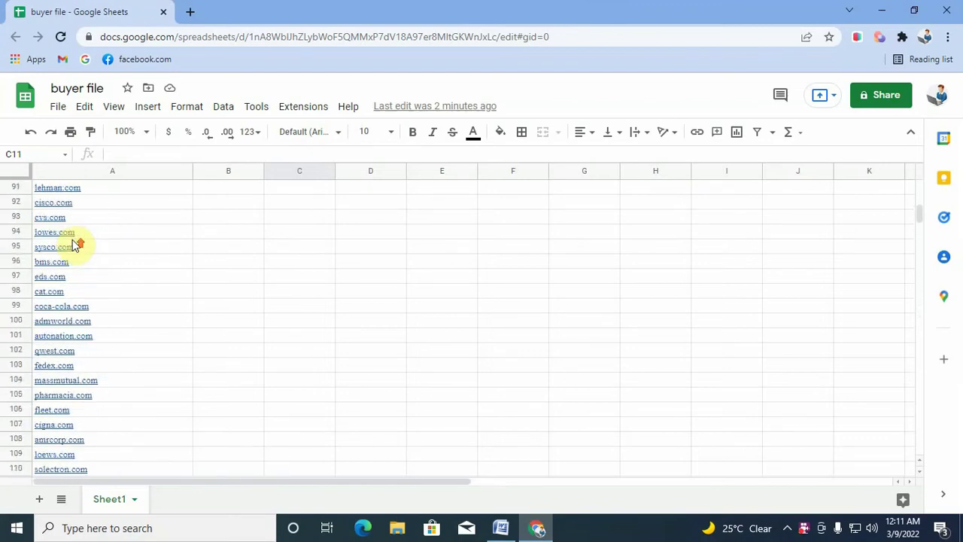
{"action": "scroll", "coordinate": [73, 244], "scroll_direction": "up", "scroll_amount": 11}
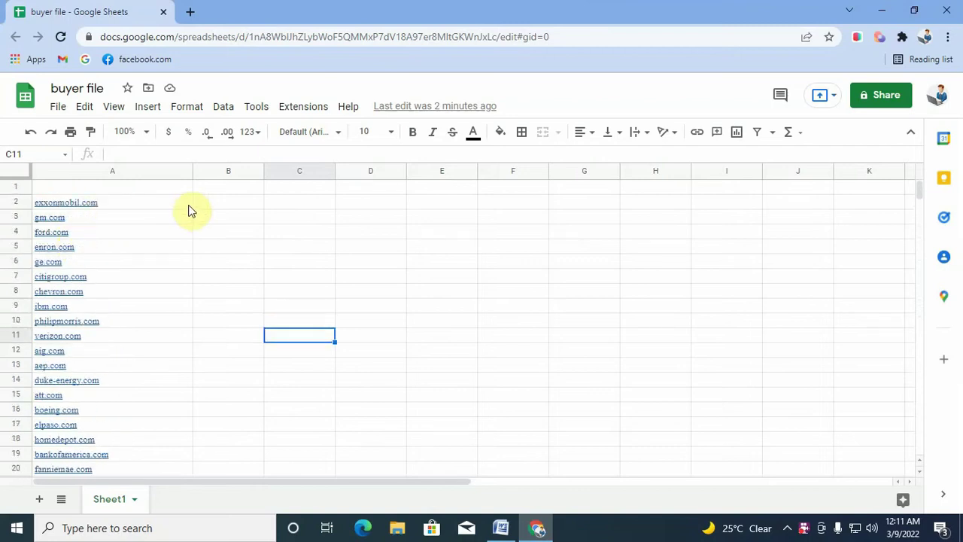
Step: Enter the column headers "Web Link" in cell A1 and "Email" in cell B1
{"action": "left_click", "coordinate": [232, 200]}
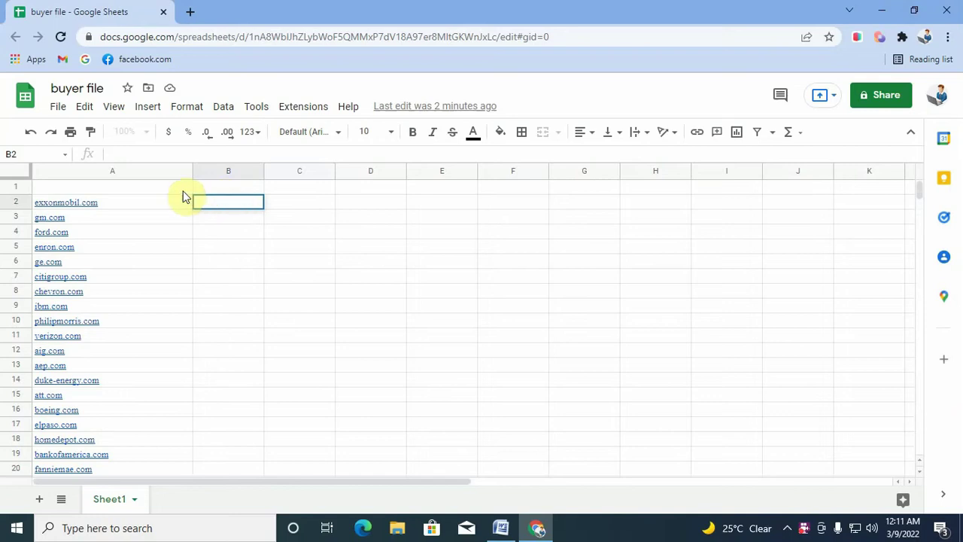
{"action": "left_click", "coordinate": [156, 181]}
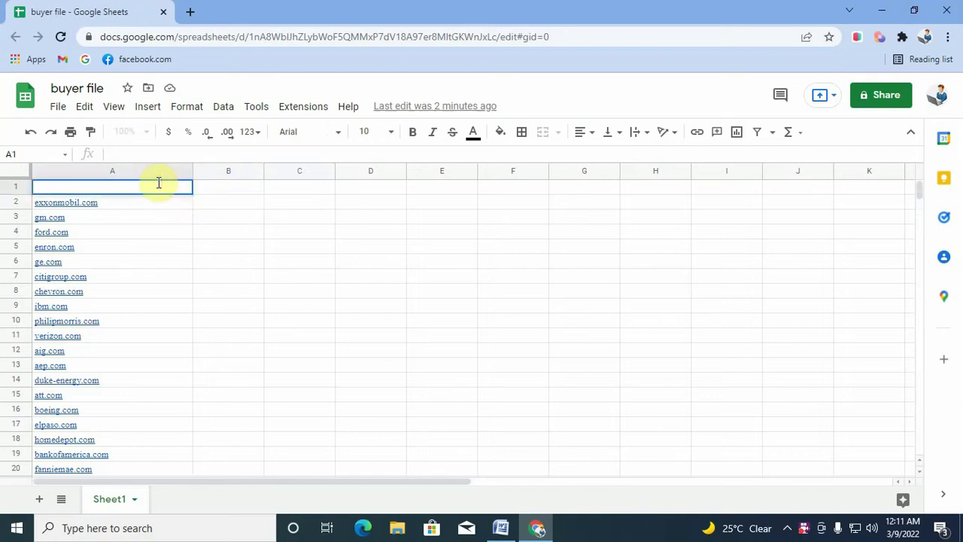
{"action": "type", "text": "Web Link"}
{"action": "left_click_drag", "start_coordinate": [269, 250], "coordinate": [271, 256]}
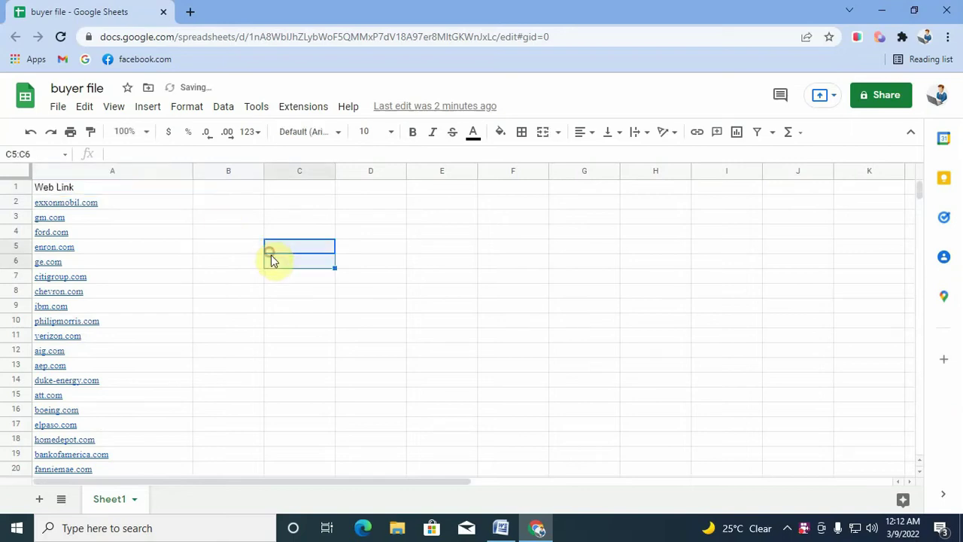
{"action": "double_click", "coordinate": [229, 187]}
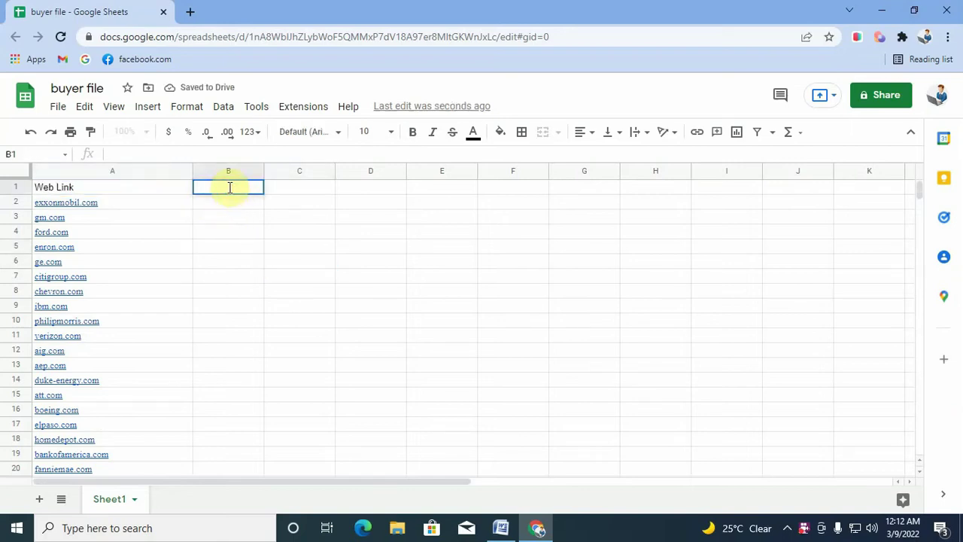
{"action": "type", "text": "Email"}
{"action": "left_click", "coordinate": [253, 243]}
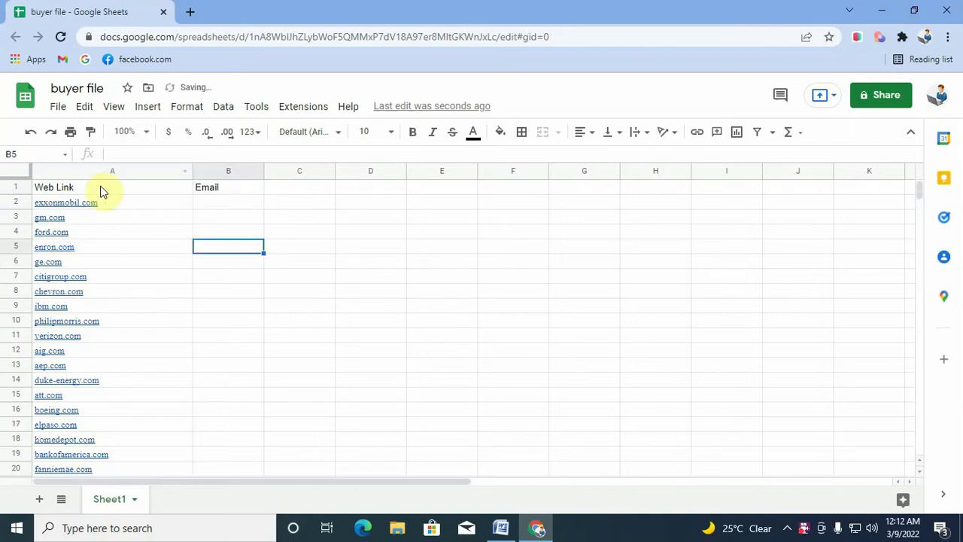
Step: Fill the header cells A1:B1 with orange and widen column B until it is slightly wider than column A
{"action": "left_click_drag", "start_coordinate": [49, 188], "coordinate": [210, 200]}
{"action": "left_click", "coordinate": [209, 251]}
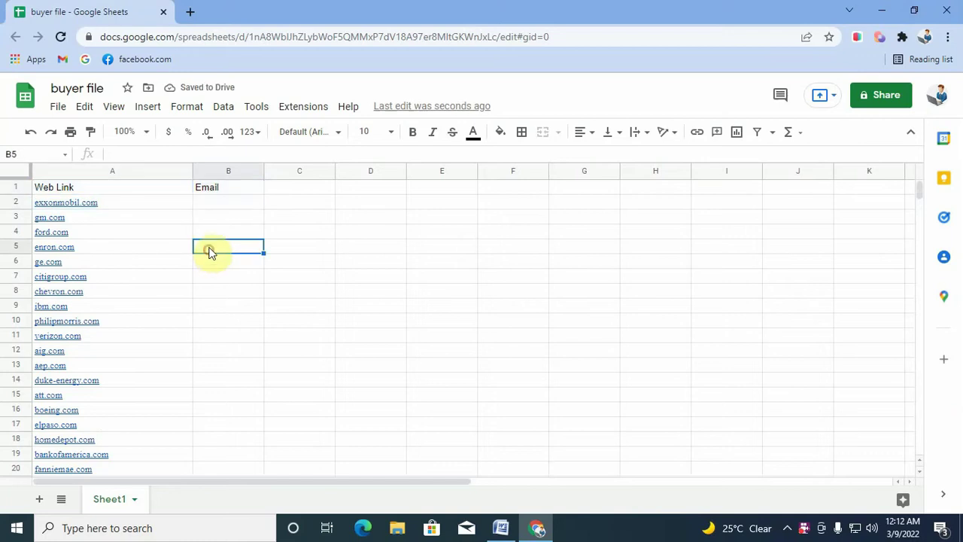
{"action": "left_click_drag", "start_coordinate": [75, 188], "coordinate": [204, 187]}
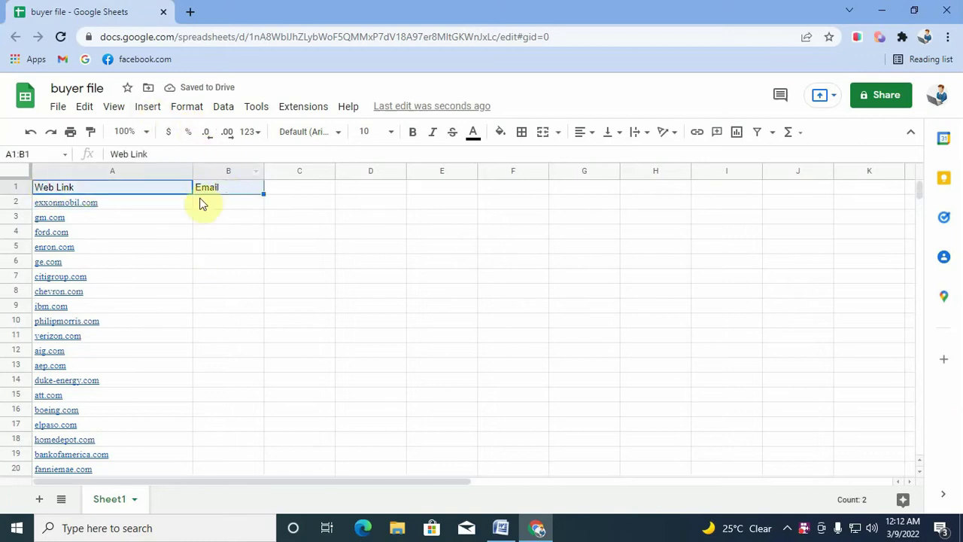
{"action": "left_click", "coordinate": [499, 136]}
{"action": "left_click", "coordinate": [567, 175]}
{"action": "left_click", "coordinate": [391, 291]}
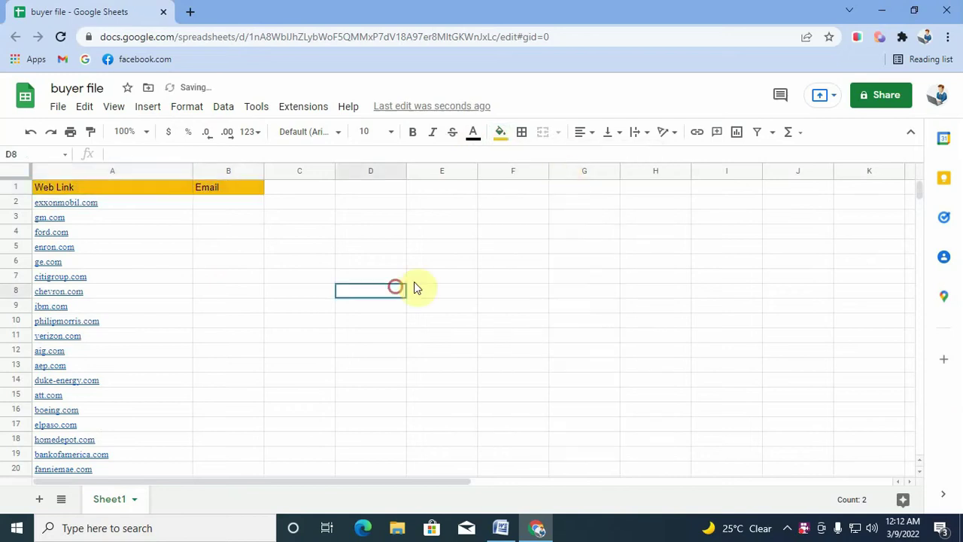
{"action": "left_click_drag", "start_coordinate": [264, 171], "coordinate": [378, 185]}
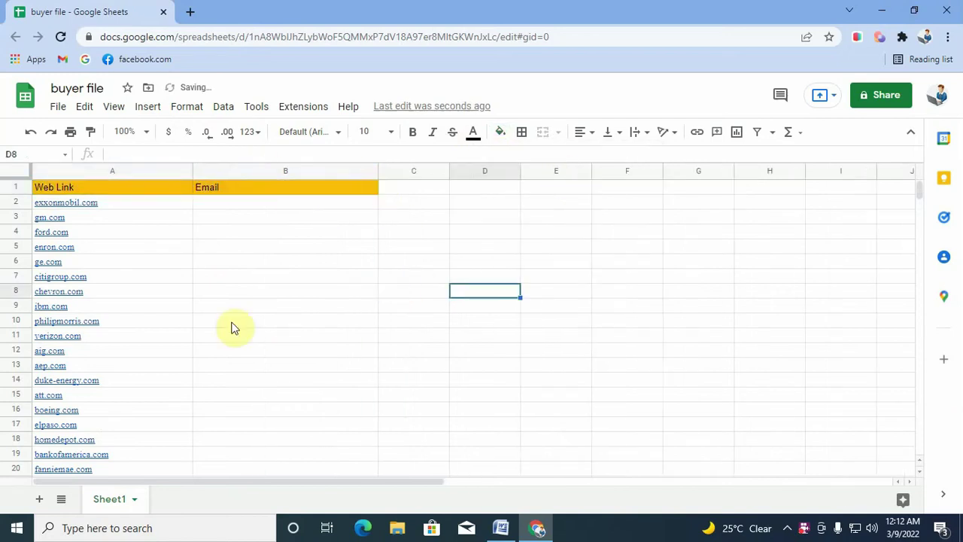
{"action": "left_click", "coordinate": [329, 295]}
{"action": "double_click", "coordinate": [254, 205]}
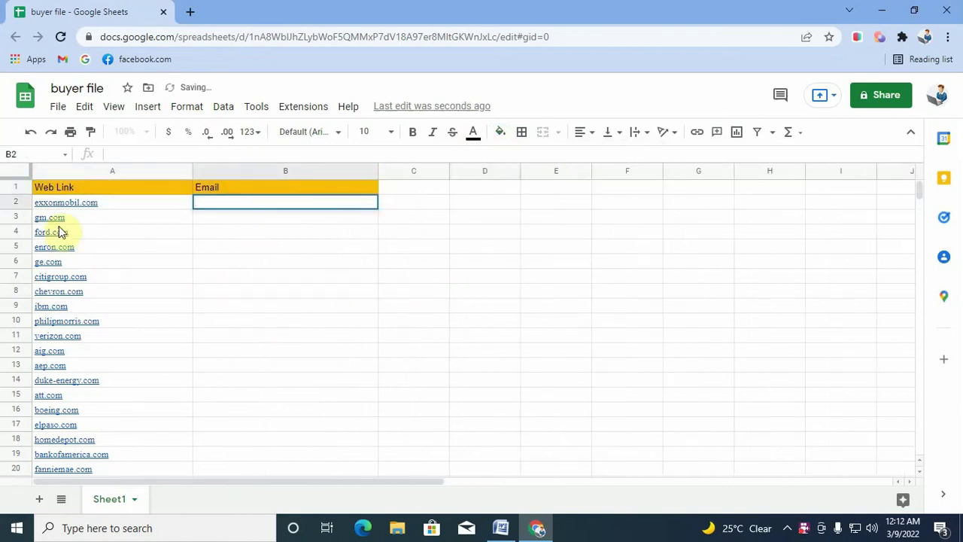
{"action": "left_click", "coordinate": [118, 205]}
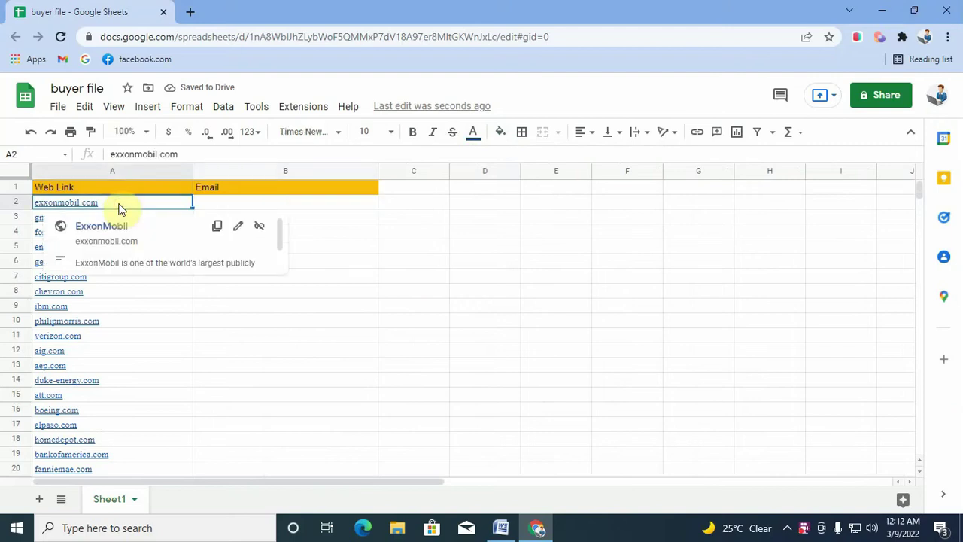
{"action": "left_click", "coordinate": [391, 322]}
{"action": "mouse_move", "coordinate": [104, 223]}
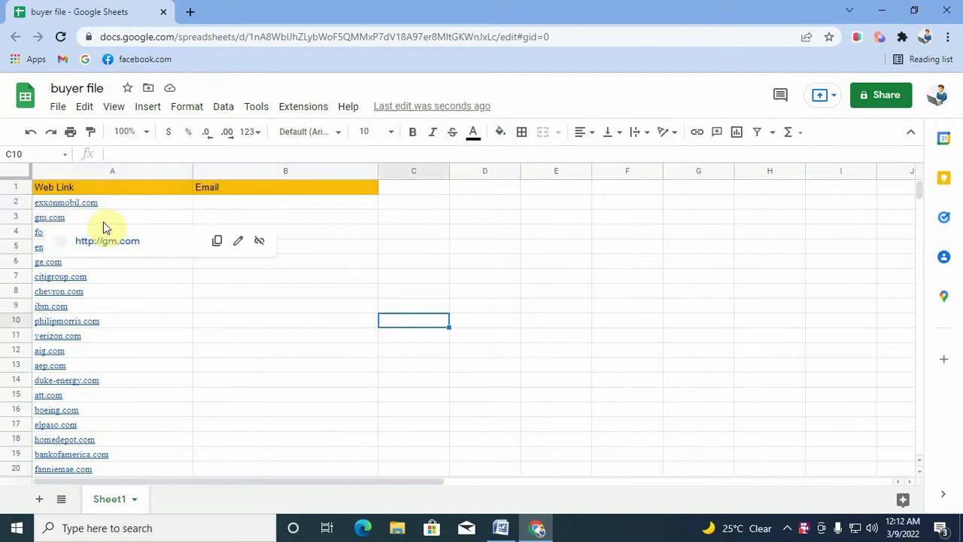
{"action": "left_click", "coordinate": [255, 323]}
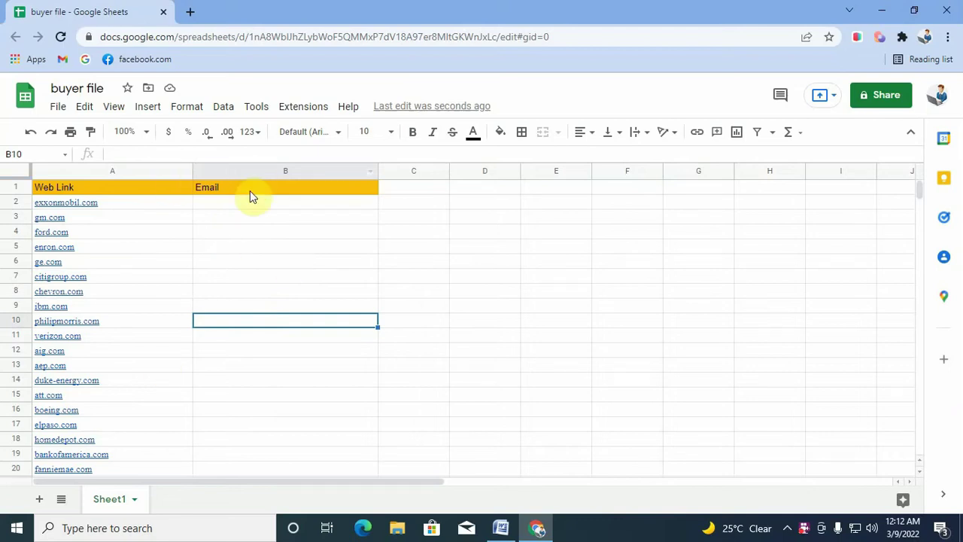
{"action": "scroll", "coordinate": [71, 383], "scroll_direction": "down", "scroll_amount": 3}
{"action": "scroll", "coordinate": [65, 369], "scroll_direction": "up", "scroll_amount": 3}
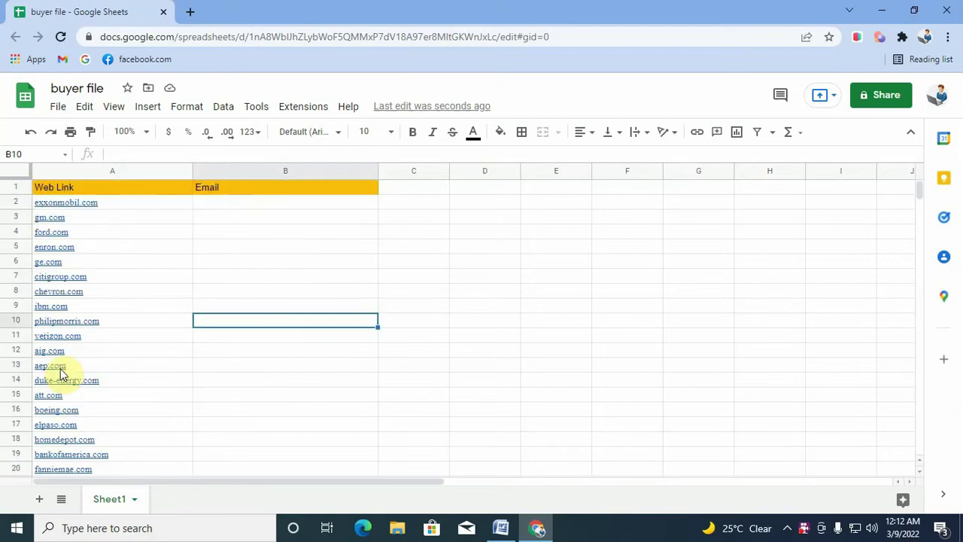
Step: Open the exxonmobil.com website from cell A2 and look through its homepage down to the footer for contact links
{"action": "left_click", "coordinate": [107, 204]}
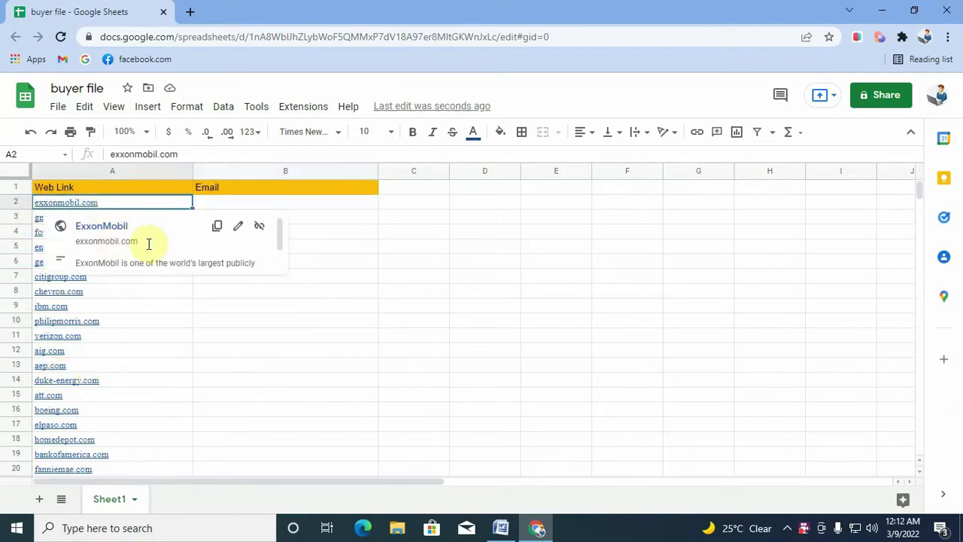
{"action": "left_click", "coordinate": [110, 231]}
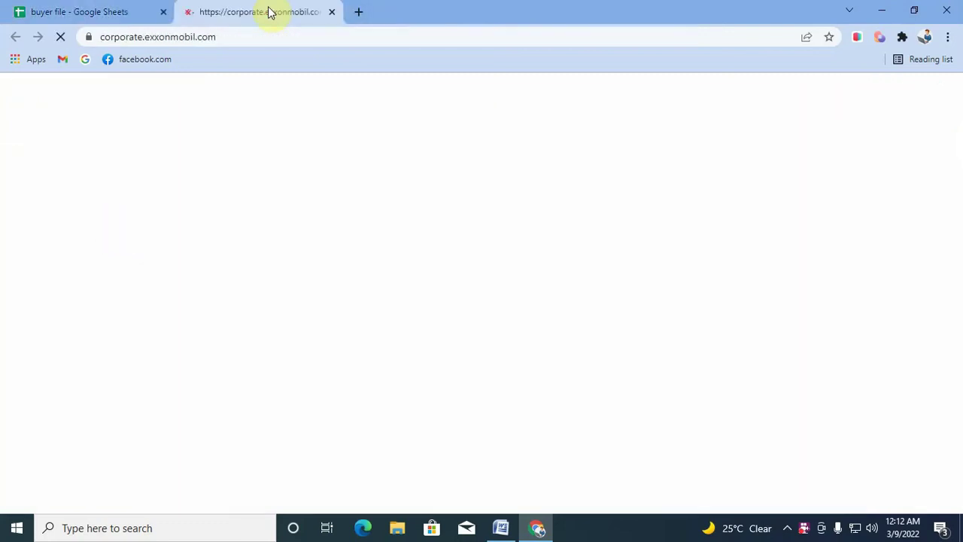
{"action": "scroll", "coordinate": [254, 308], "scroll_direction": "down", "scroll_amount": 5}
{"action": "scroll", "coordinate": [251, 305], "scroll_direction": "up", "scroll_amount": 5}
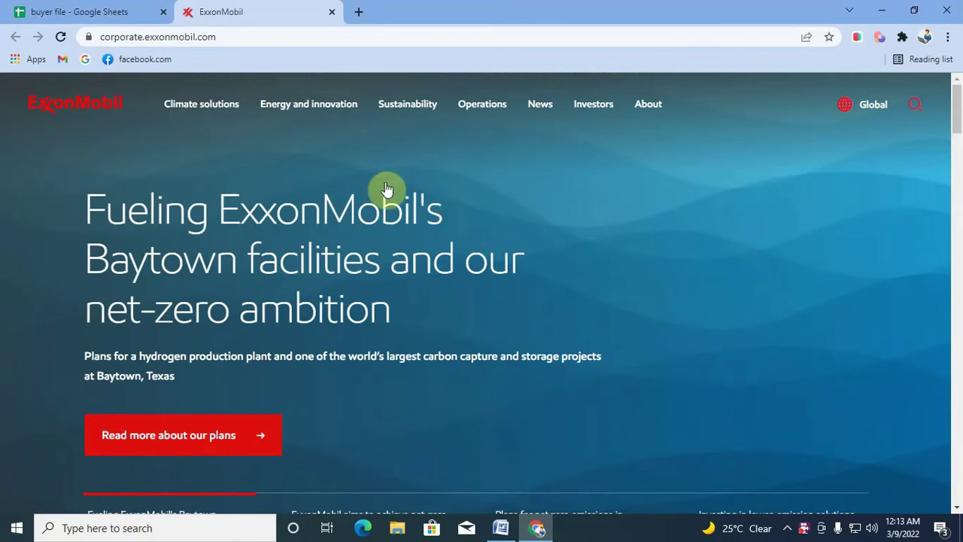
{"action": "left_click", "coordinate": [647, 104]}
{"action": "scroll", "coordinate": [428, 339], "scroll_direction": "down", "scroll_amount": 20}
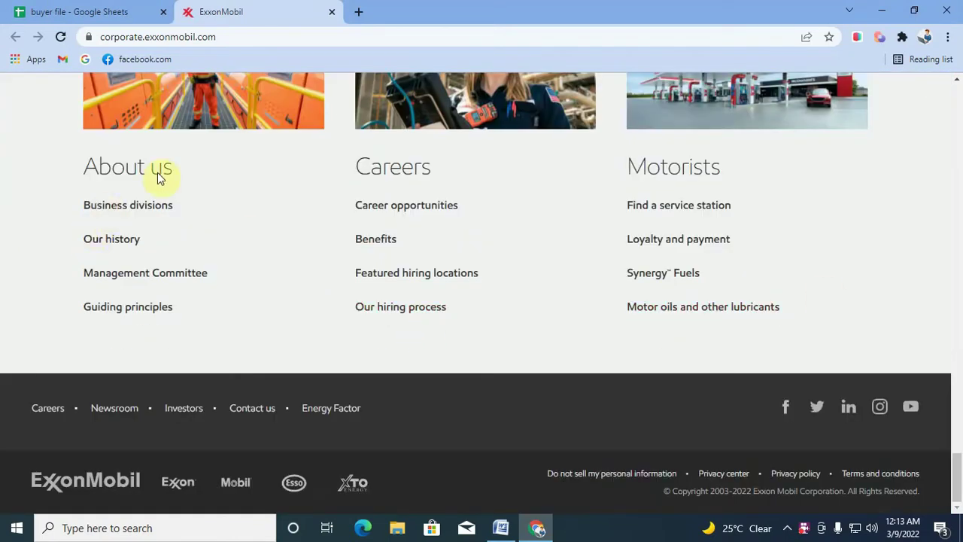
Step: Open the ExxonMobil site's Contact us page and scan it for an email address
{"action": "left_click", "coordinate": [256, 408]}
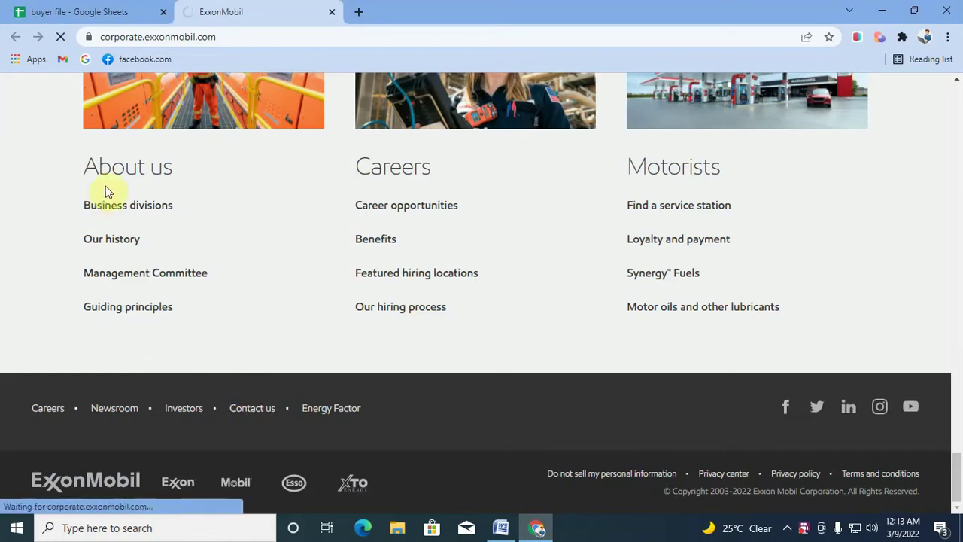
{"action": "scroll", "coordinate": [323, 243], "scroll_direction": "down", "scroll_amount": 12}
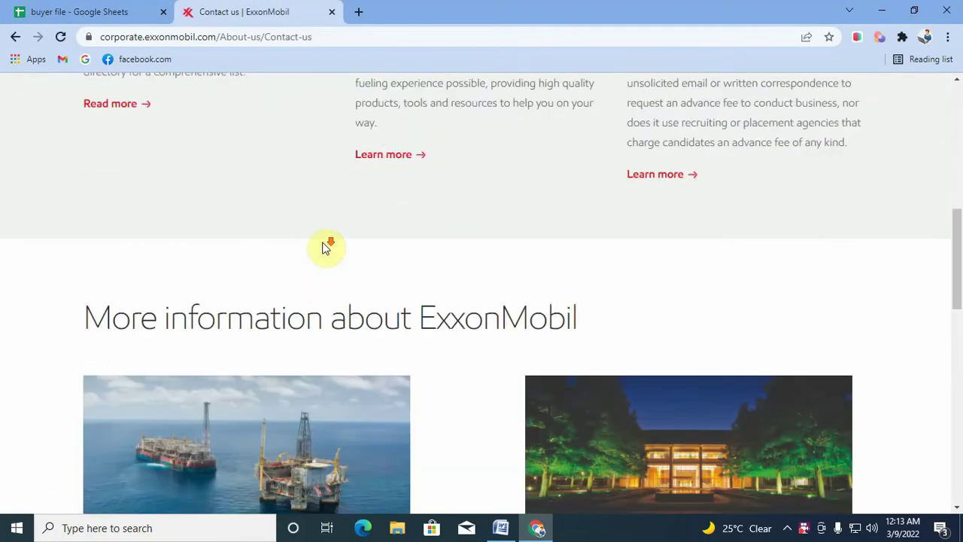
{"action": "scroll", "coordinate": [324, 249], "scroll_direction": "down", "scroll_amount": 8}
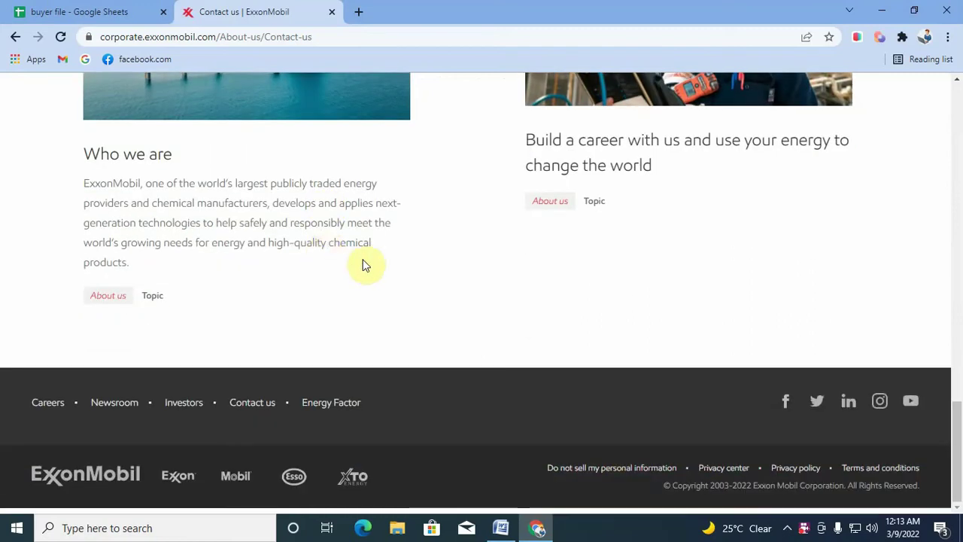
{"action": "scroll", "coordinate": [362, 263], "scroll_direction": "up", "scroll_amount": 6}
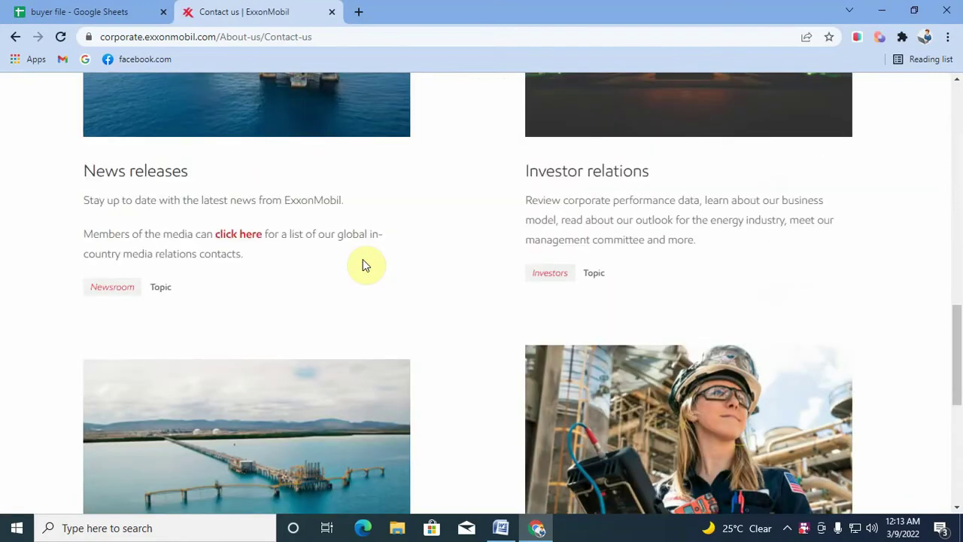
{"action": "scroll", "coordinate": [364, 261], "scroll_direction": "up", "scroll_amount": 5}
Step: Copy the domain corporate.exxonmobil.com from the page address and search Google in a new tab for "email At corporate.exxonmobil.com"
{"action": "left_click", "coordinate": [215, 36]}
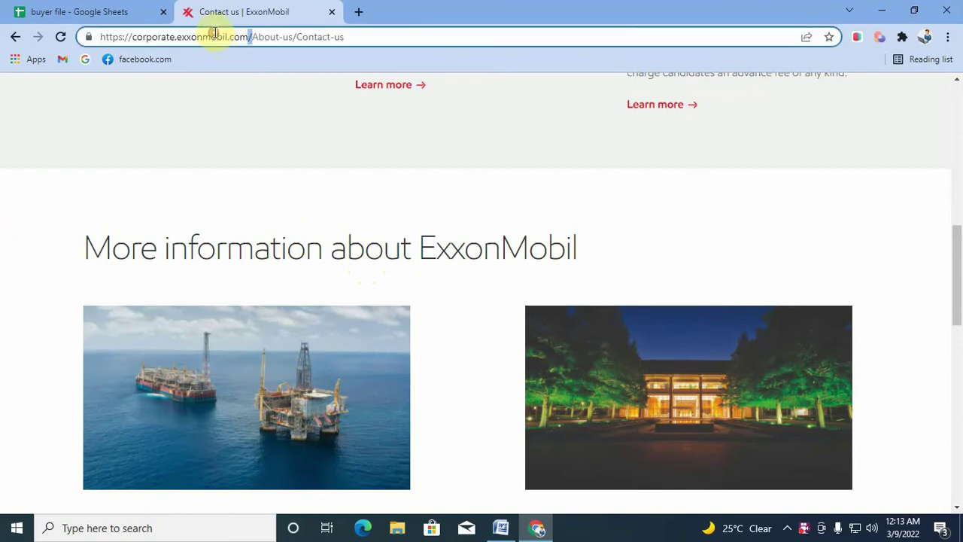
{"action": "left_click_drag", "start_coordinate": [248, 37], "coordinate": [133, 36]}
{"action": "right_click", "coordinate": [136, 39]}
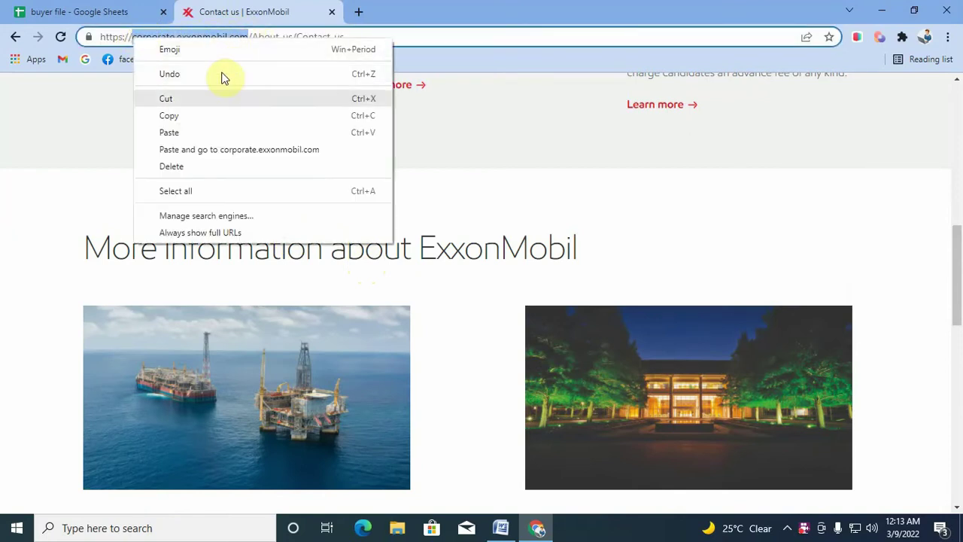
{"action": "left_click", "coordinate": [213, 114]}
{"action": "left_click", "coordinate": [352, 15]}
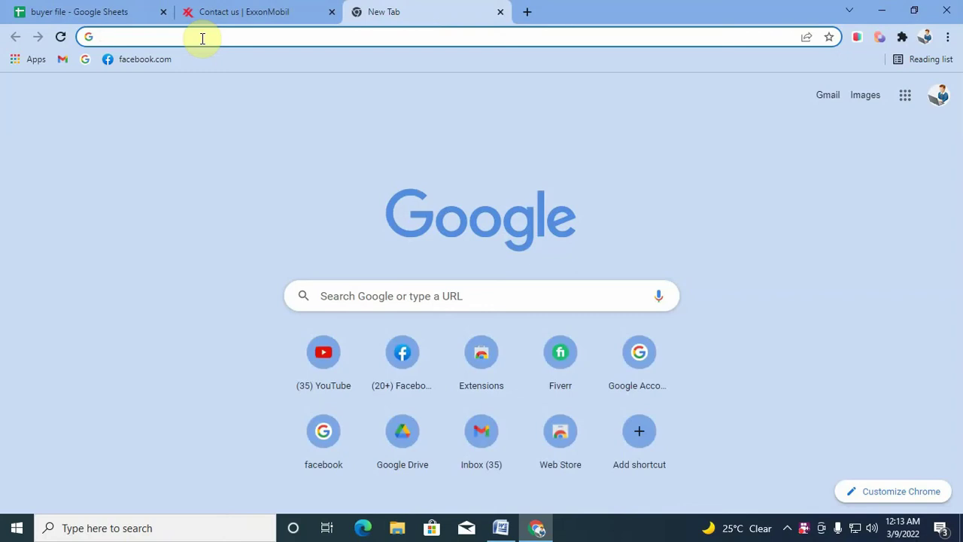
{"action": "type", "text": "Email"}
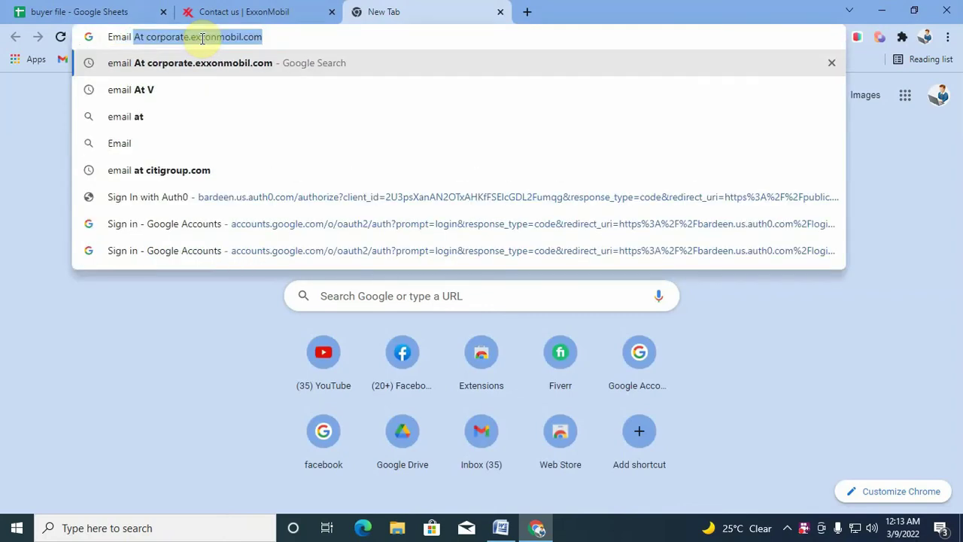
{"action": "type", "text": " at"}
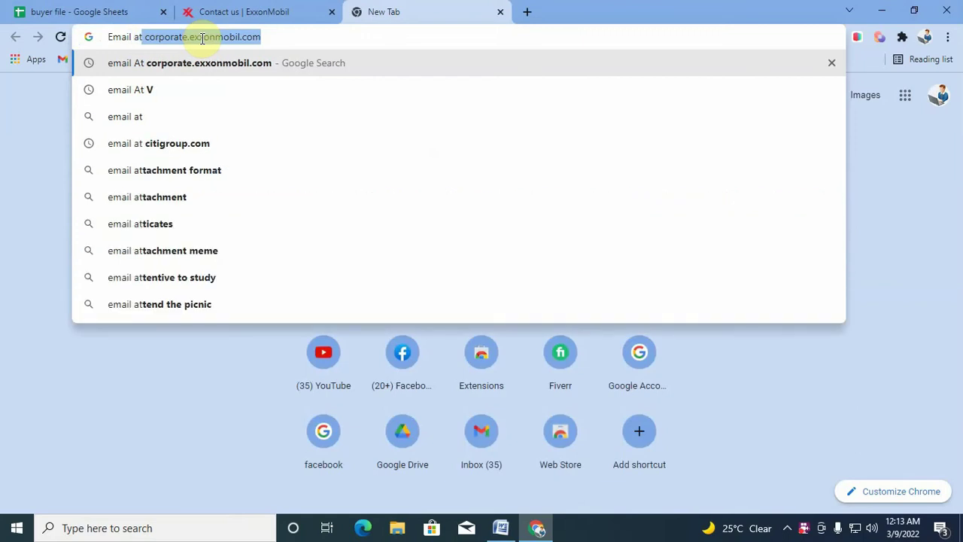
{"action": "key", "text": "Return"}
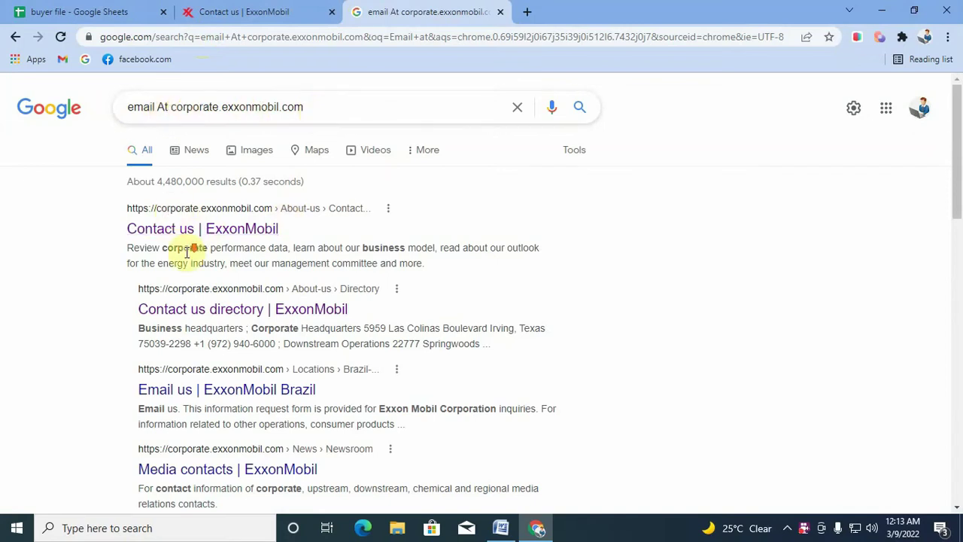
Step: Look through the Google results and find every "@" on the page to check for usable company email addresses
{"action": "scroll", "coordinate": [189, 247], "scroll_direction": "down", "scroll_amount": 7}
{"action": "scroll", "coordinate": [322, 256], "scroll_direction": "down", "scroll_amount": 4}
{"action": "scroll", "coordinate": [322, 256], "scroll_direction": "up", "scroll_amount": 10}
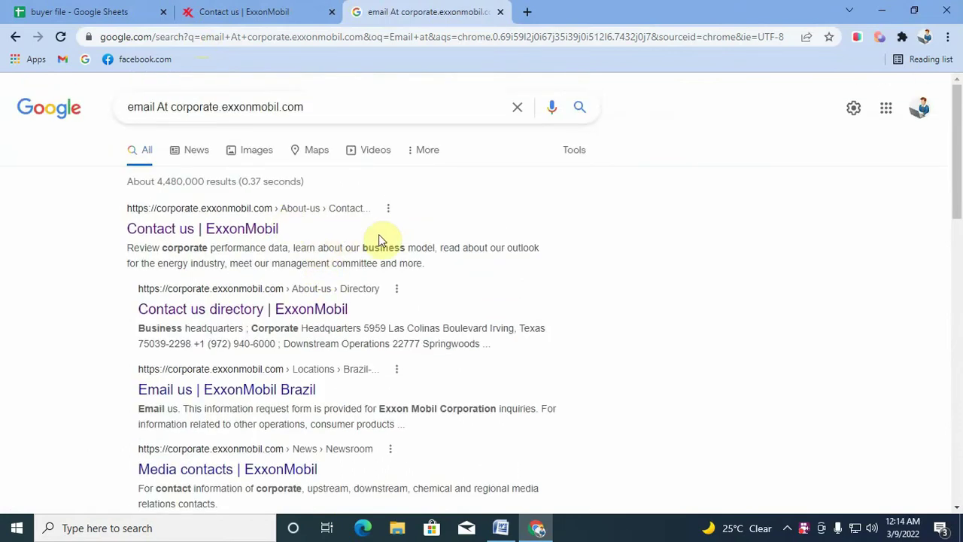
{"action": "key", "text": "ctrl+f"}
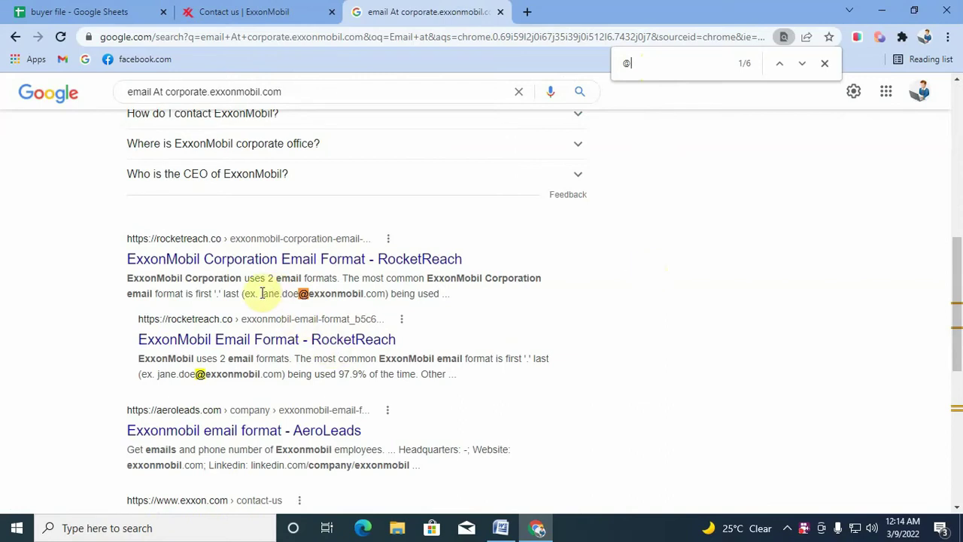
{"action": "left_click_drag", "start_coordinate": [260, 293], "coordinate": [383, 304]}
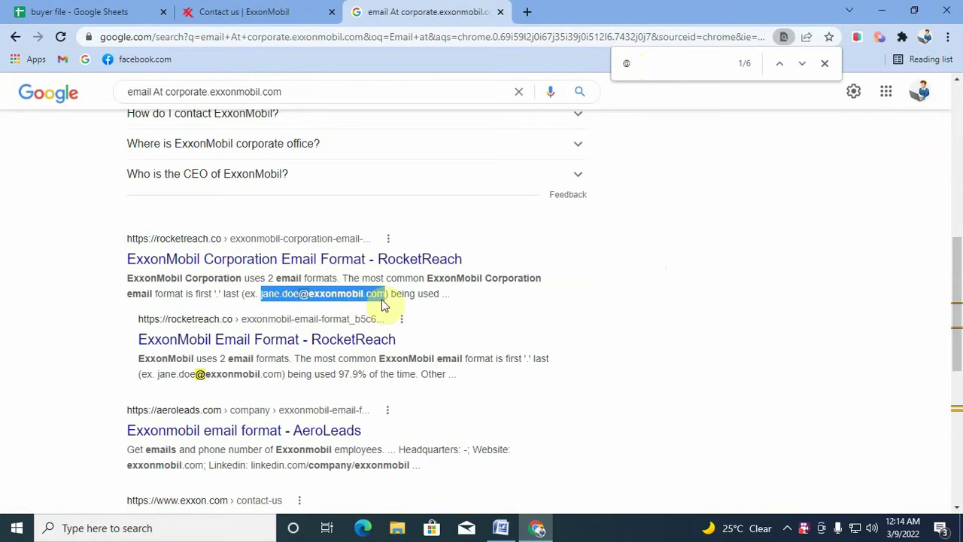
{"action": "left_click", "coordinate": [493, 316]}
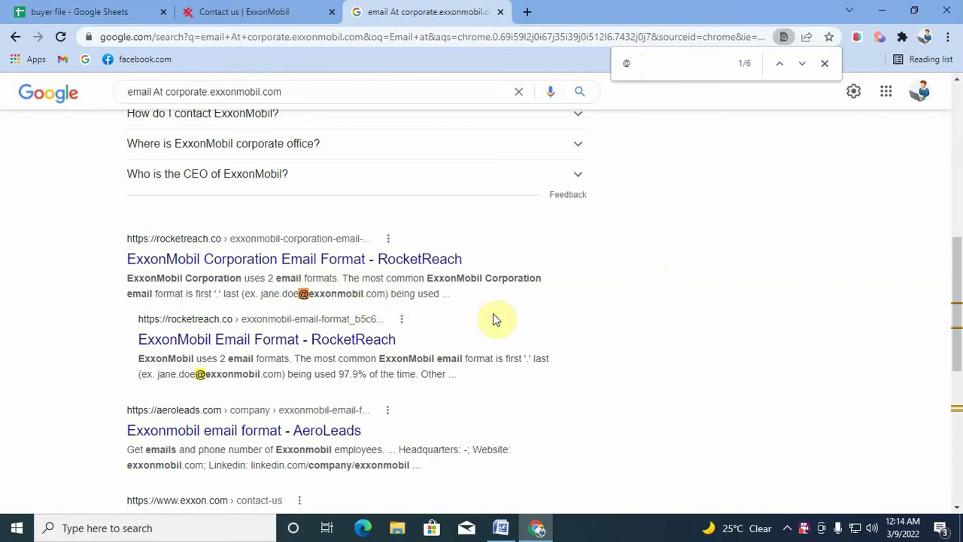
{"action": "scroll", "coordinate": [496, 320], "scroll_direction": "down", "scroll_amount": 2}
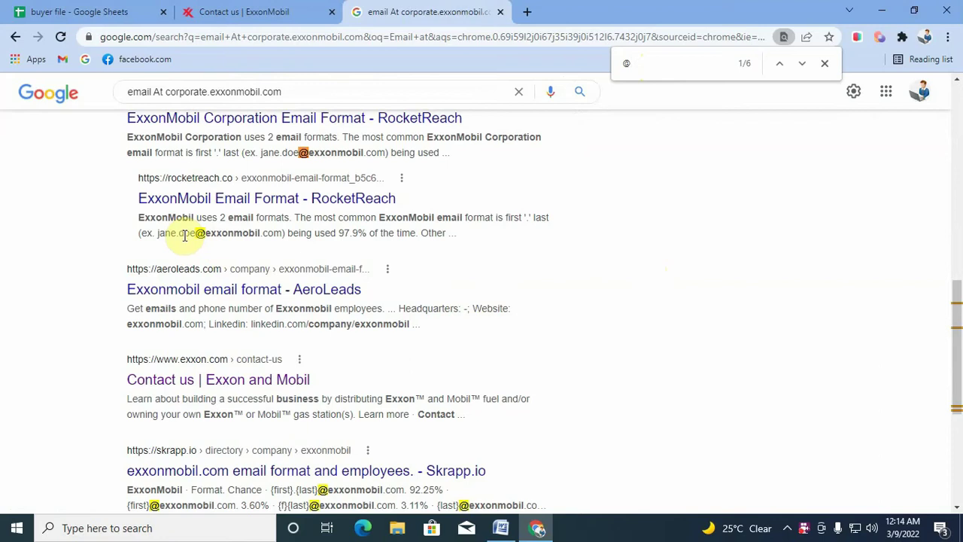
{"action": "scroll", "coordinate": [296, 322], "scroll_direction": "down", "scroll_amount": 4}
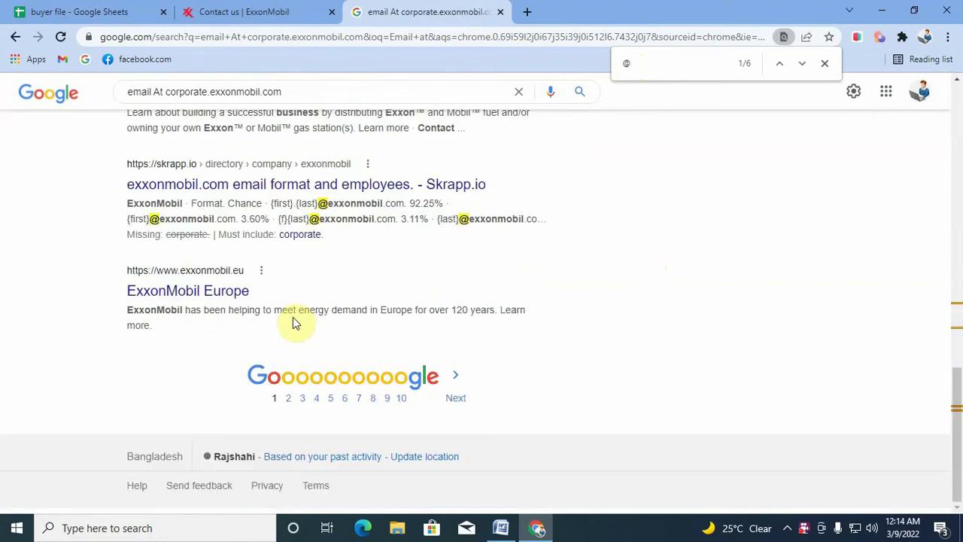
{"action": "scroll", "coordinate": [295, 322], "scroll_direction": "up", "scroll_amount": 2}
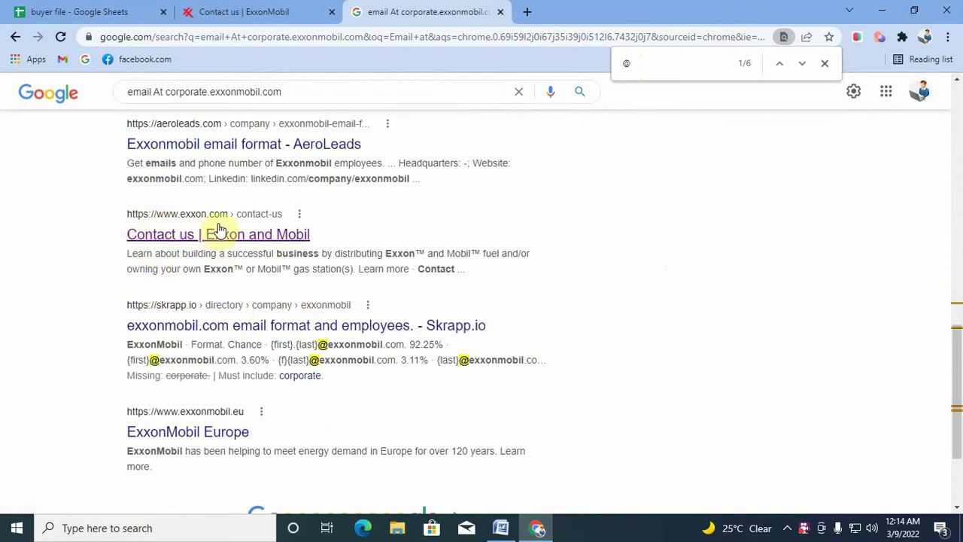
Step: Open the "Contact us | Exxon and Mobil" result in a new tab and go to its Exxon Mobil Rewards+ app section
{"action": "right_click", "coordinate": [265, 237]}
{"action": "left_click", "coordinate": [331, 251]}
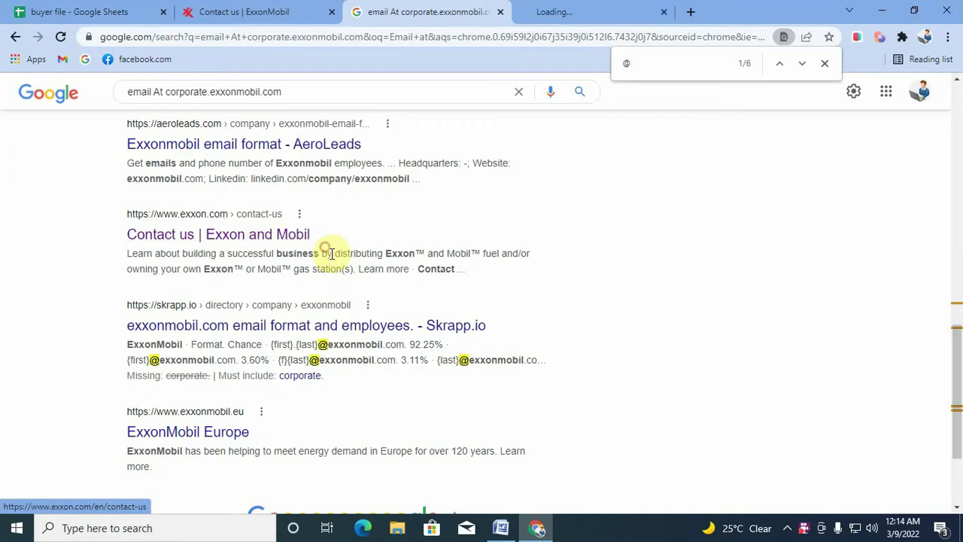
{"action": "left_click", "coordinate": [560, 9]}
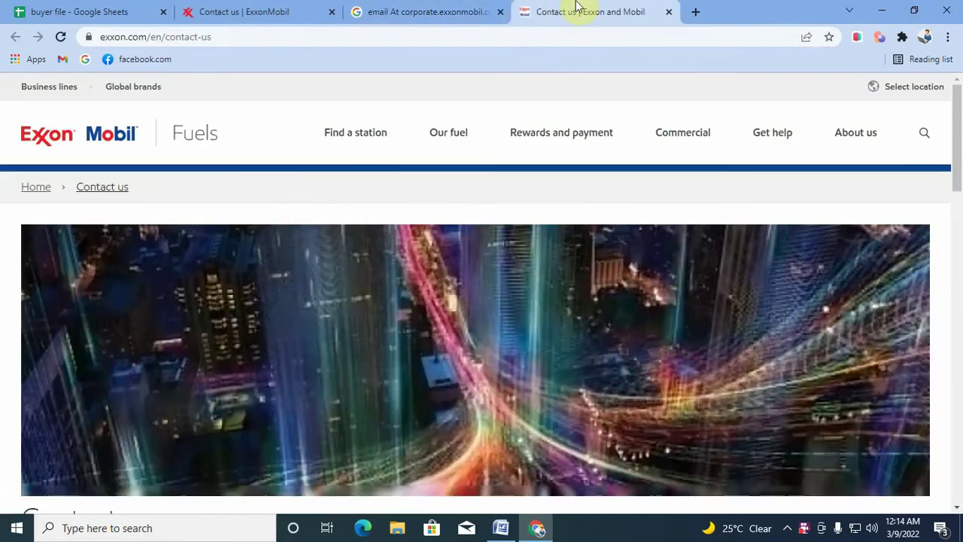
{"action": "left_click_drag", "start_coordinate": [17, 137], "coordinate": [125, 145]}
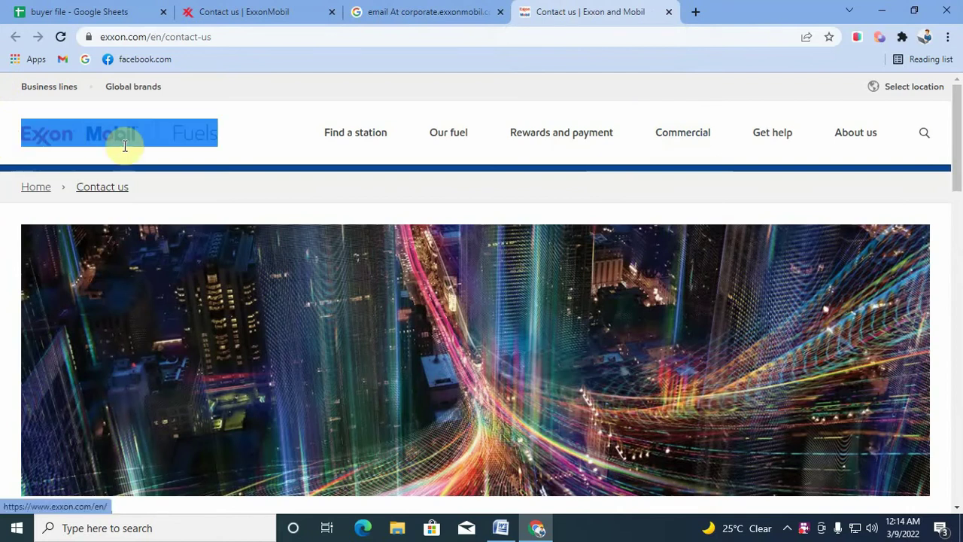
{"action": "left_click", "coordinate": [275, 135]}
{"action": "scroll", "coordinate": [361, 218], "scroll_direction": "down", "scroll_amount": 5}
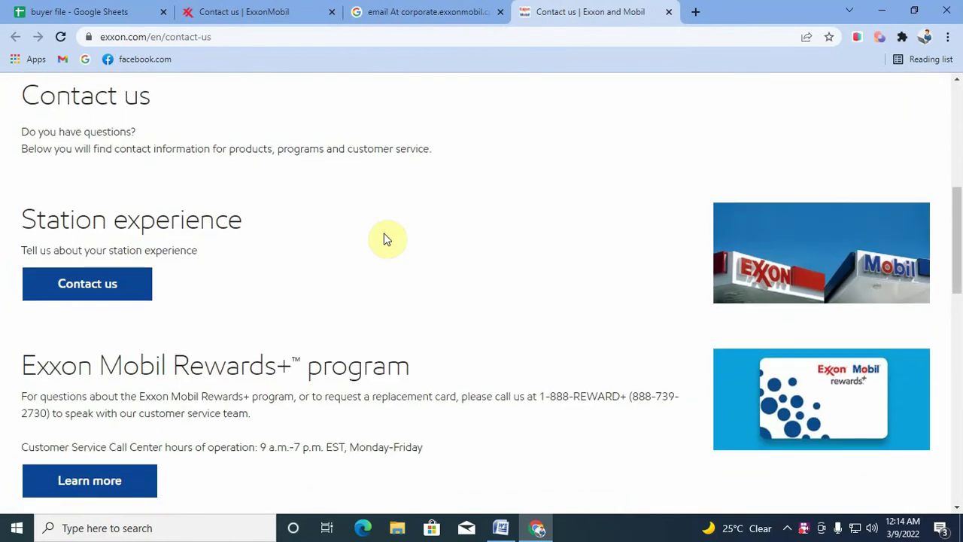
{"action": "scroll", "coordinate": [383, 239], "scroll_direction": "down", "scroll_amount": 4}
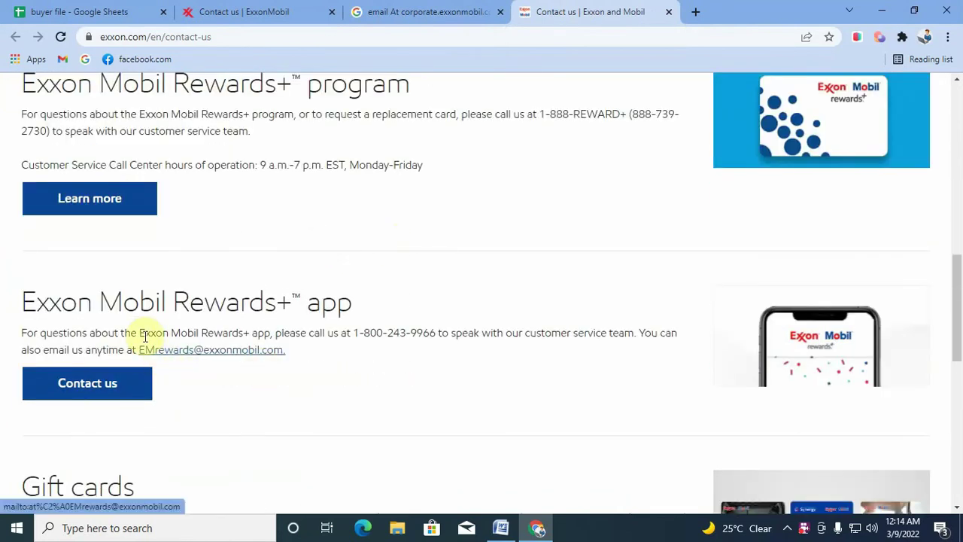
Step: Copy the contact email address given in the Exxon Mobil Rewards+ app section
{"action": "left_click_drag", "start_coordinate": [285, 350], "coordinate": [307, 357]}
{"action": "right_click", "coordinate": [165, 348]}
{"action": "left_click", "coordinate": [292, 352]}
{"action": "left_click", "coordinate": [307, 356]}
{"action": "left_click_drag", "start_coordinate": [138, 359], "coordinate": [286, 352]}
{"action": "key", "text": "ctrl+c"}
{"action": "right_click", "coordinate": [165, 346]}
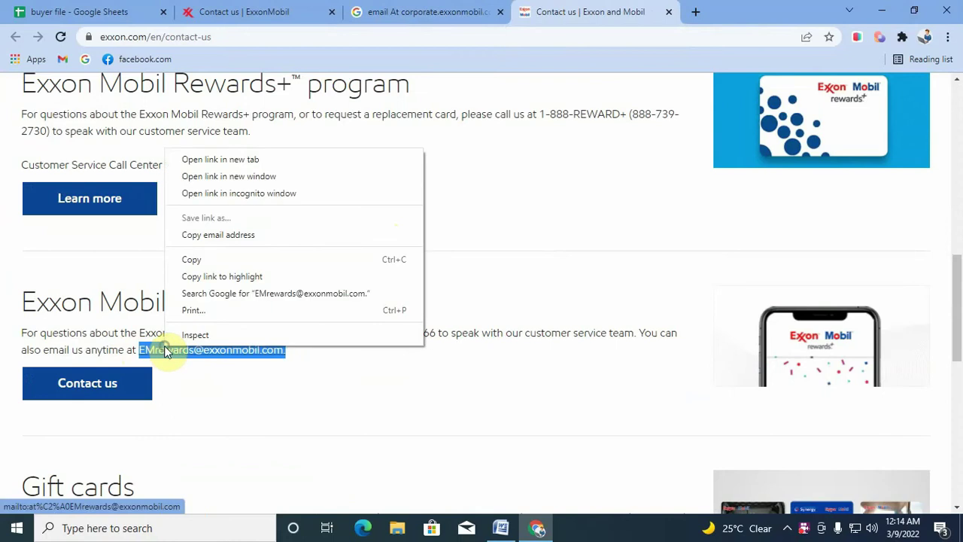
{"action": "left_click", "coordinate": [226, 239]}
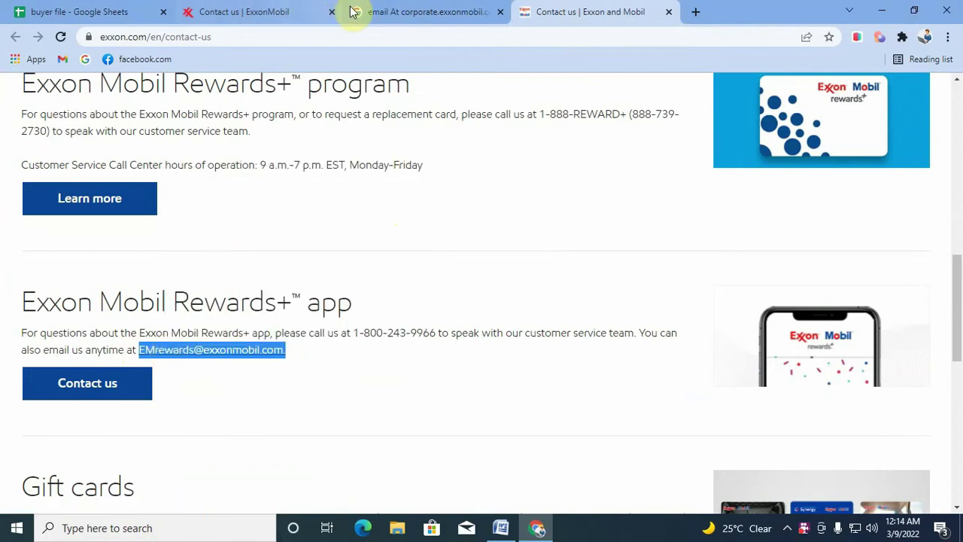
Step: Paste the copied contact email address into the Email cell of the exxonmobil.com row in the buyer file sheet
{"action": "left_click", "coordinate": [225, 12]}
{"action": "left_click", "coordinate": [144, 9]}
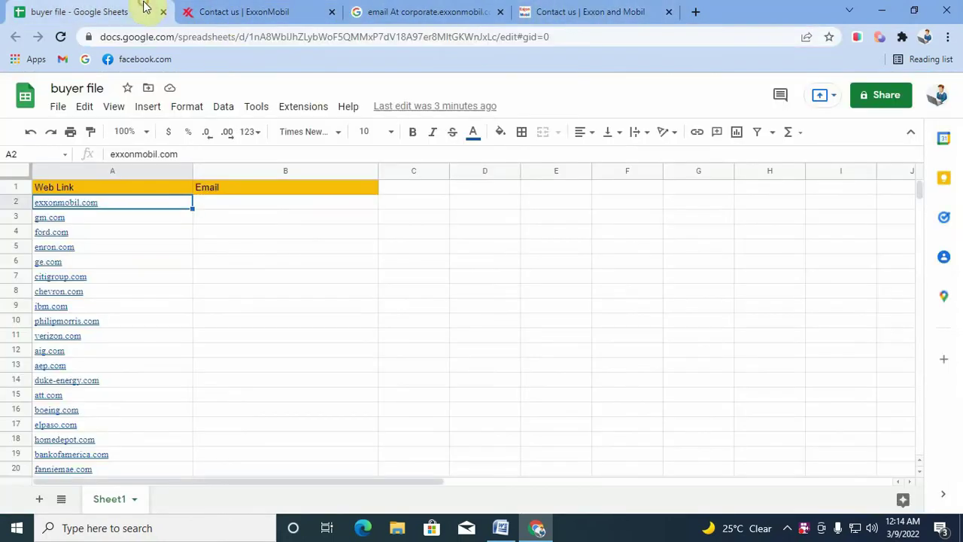
{"action": "double_click", "coordinate": [267, 202]}
{"action": "key", "text": "ctrl+v"}
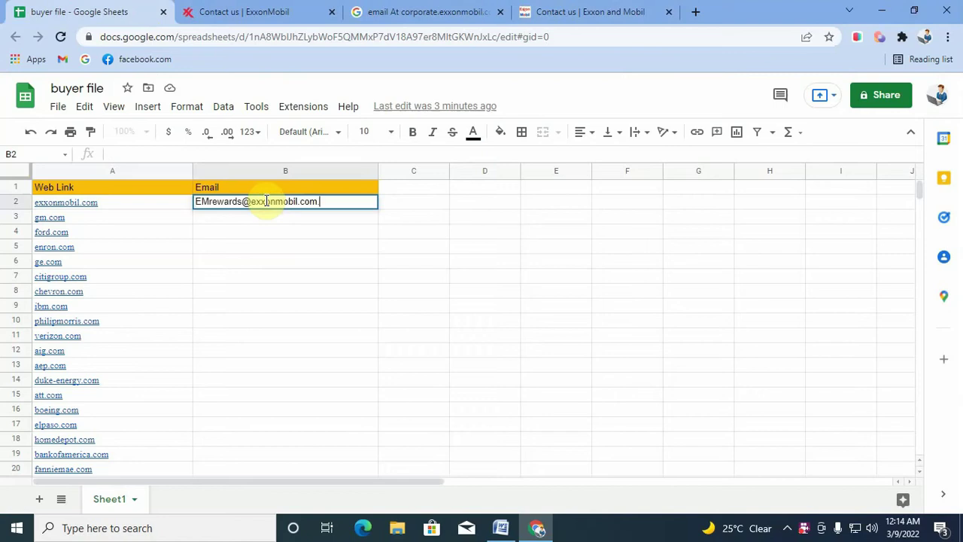
{"action": "left_click", "coordinate": [269, 231]}
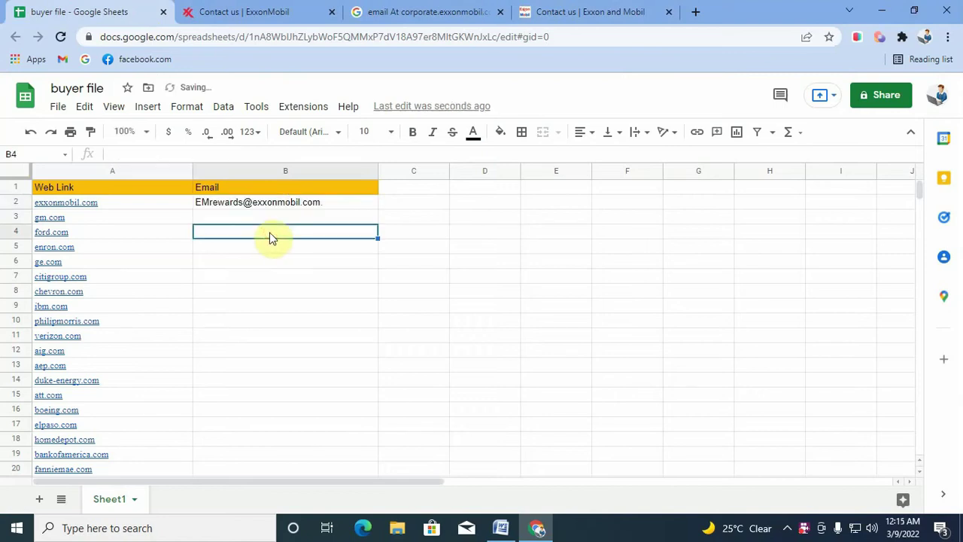
Step: Open the gm.com website from its link in the sheet and close the three leftover ExxonMobil tabs
{"action": "left_click", "coordinate": [72, 219]}
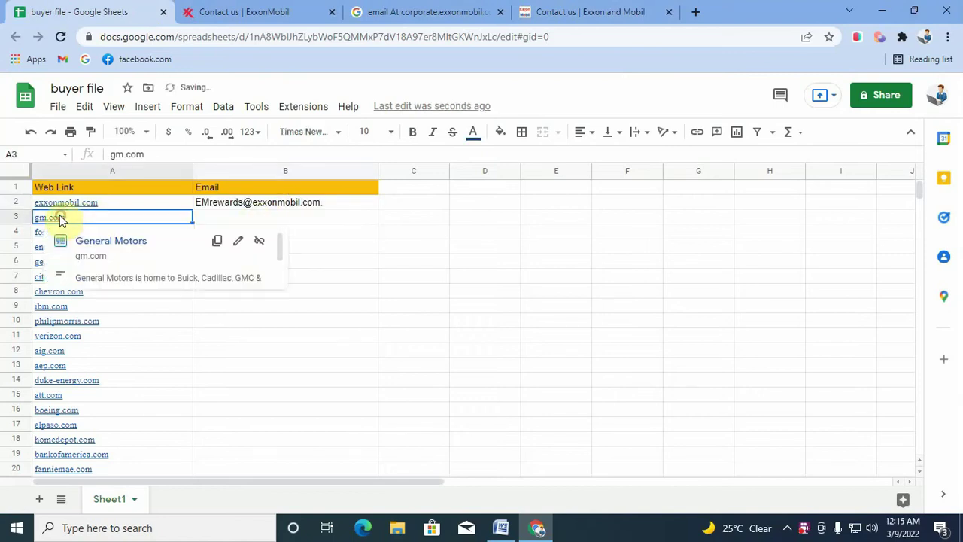
{"action": "left_click", "coordinate": [127, 241]}
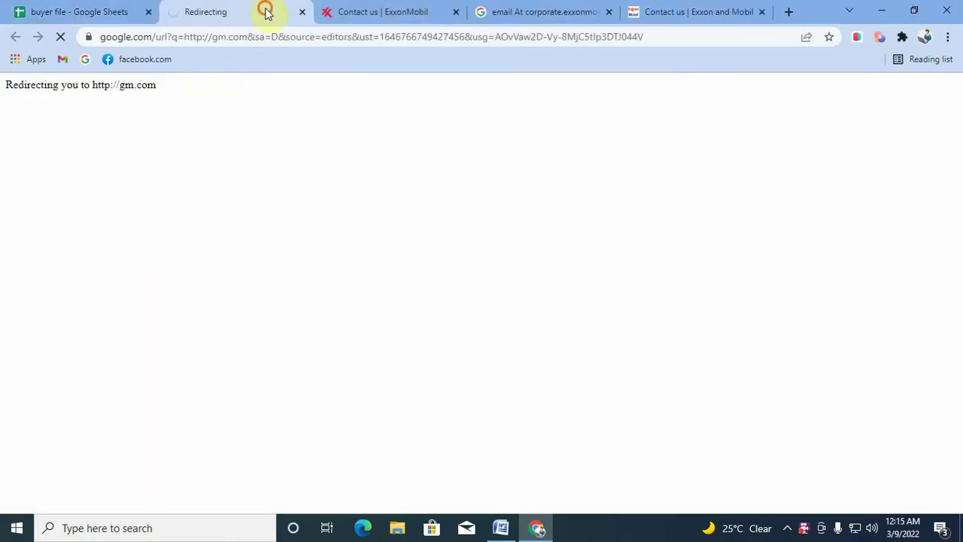
{"action": "left_click", "coordinate": [447, 18]}
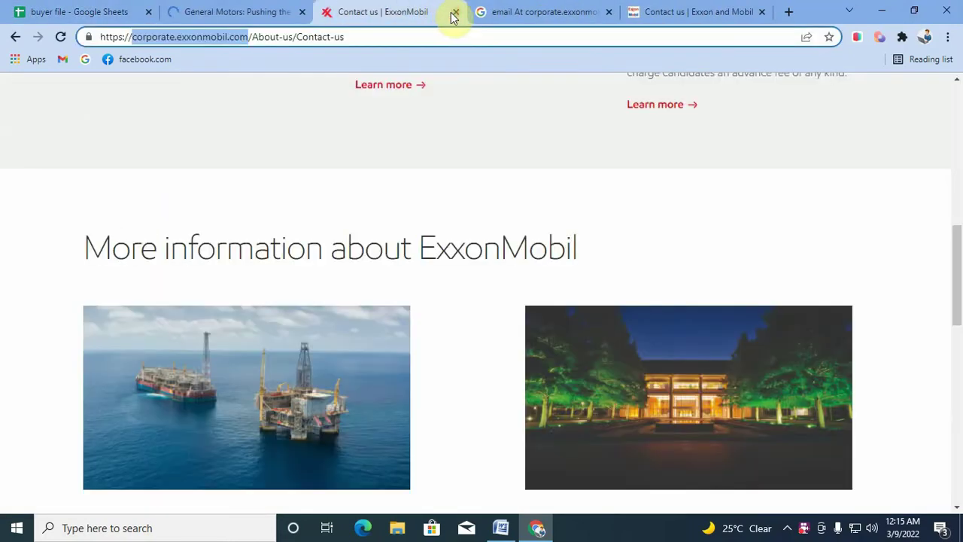
{"action": "left_click", "coordinate": [455, 13]}
{"action": "left_click", "coordinate": [455, 12]}
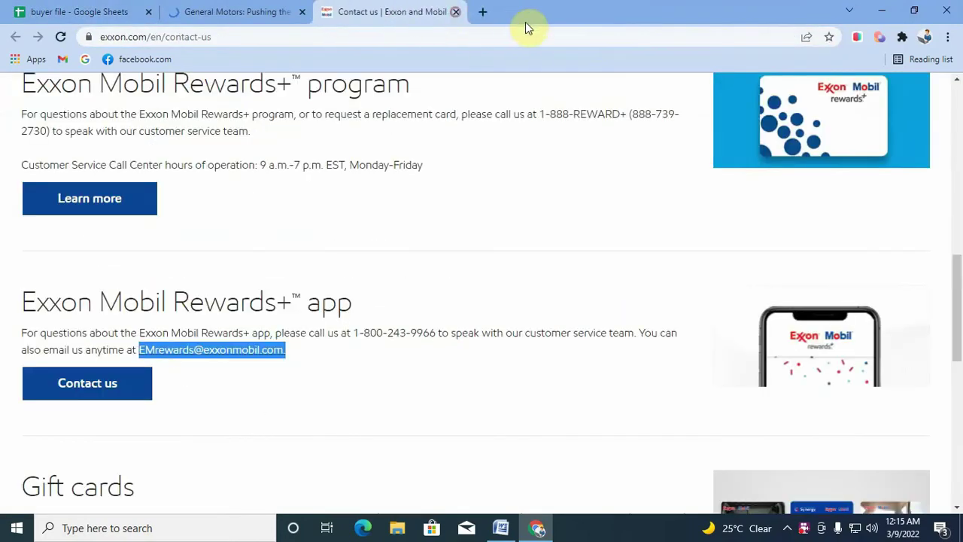
{"action": "left_click", "coordinate": [454, 12]}
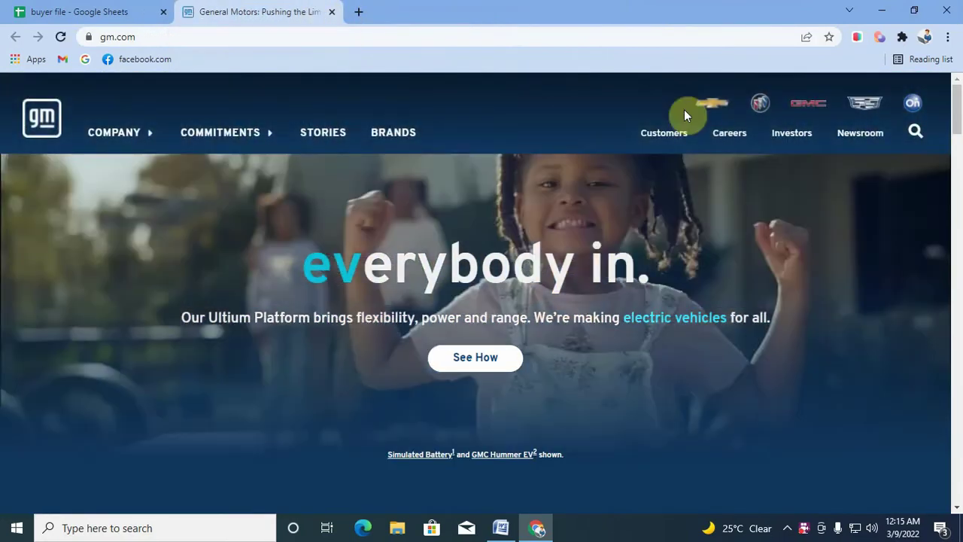
Step: Look through the whole gm.com homepage, including its footer links, for a contact page or email address
{"action": "scroll", "coordinate": [666, 263], "scroll_direction": "down", "scroll_amount": 5}
{"action": "scroll", "coordinate": [496, 278], "scroll_direction": "down", "scroll_amount": 20}
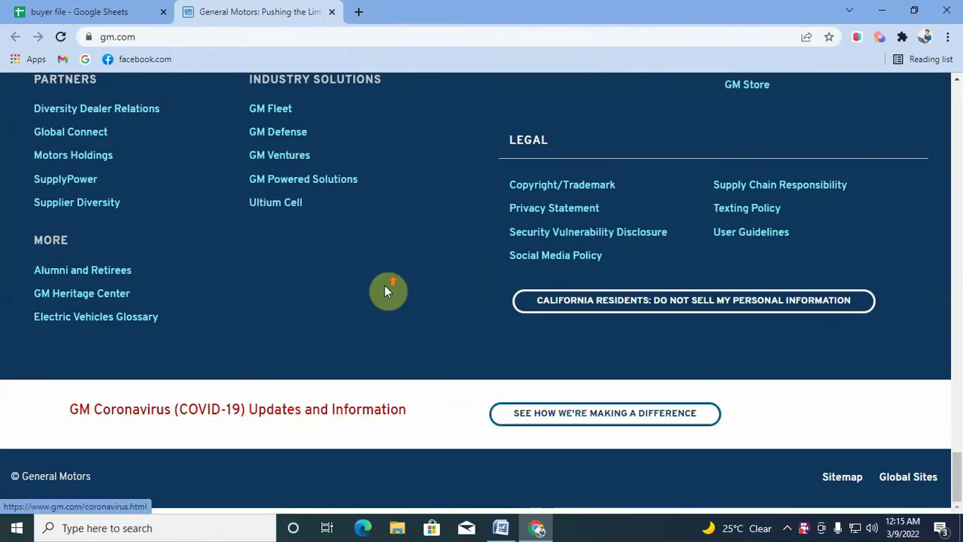
{"action": "scroll", "coordinate": [385, 291], "scroll_direction": "up", "scroll_amount": 1}
{"action": "scroll", "coordinate": [385, 285], "scroll_direction": "up", "scroll_amount": 2}
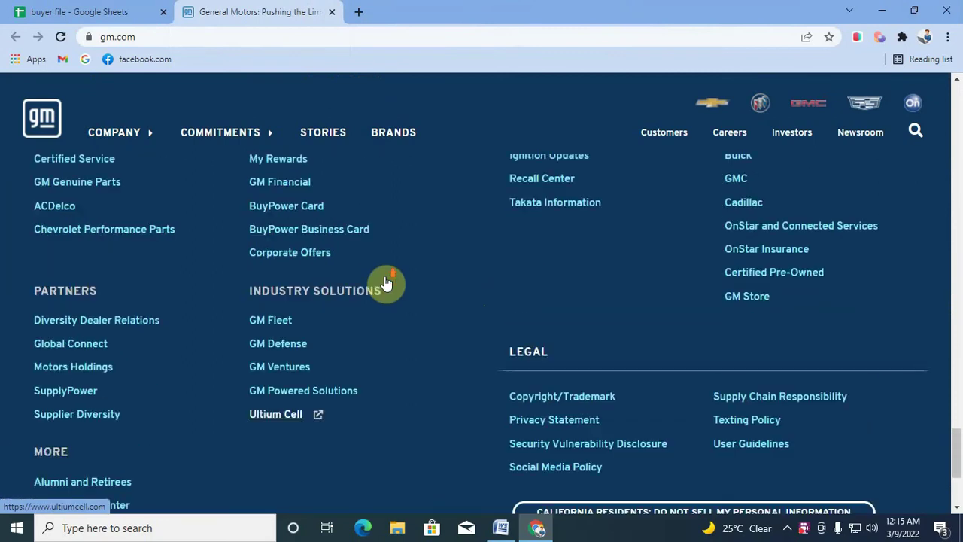
{"action": "scroll", "coordinate": [453, 290], "scroll_direction": "up", "scroll_amount": 2}
{"action": "scroll", "coordinate": [454, 290], "scroll_direction": "up", "scroll_amount": 1}
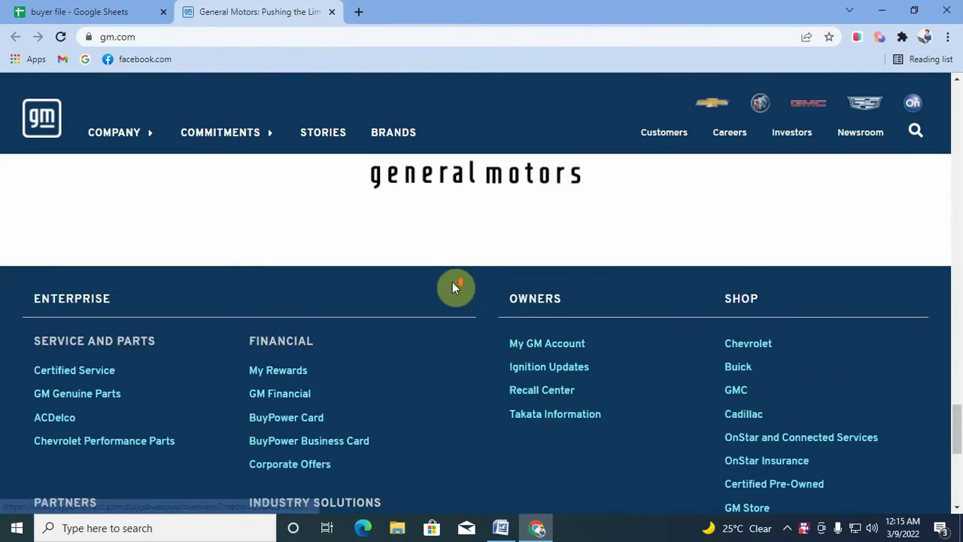
{"action": "scroll", "coordinate": [223, 276], "scroll_direction": "up", "scroll_amount": 2}
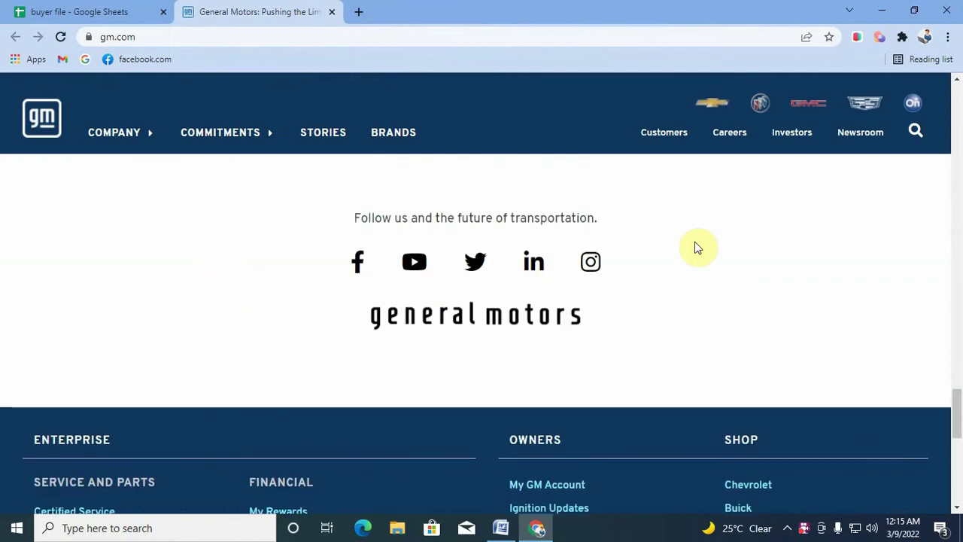
{"action": "scroll", "coordinate": [667, 334], "scroll_direction": "up", "scroll_amount": 2}
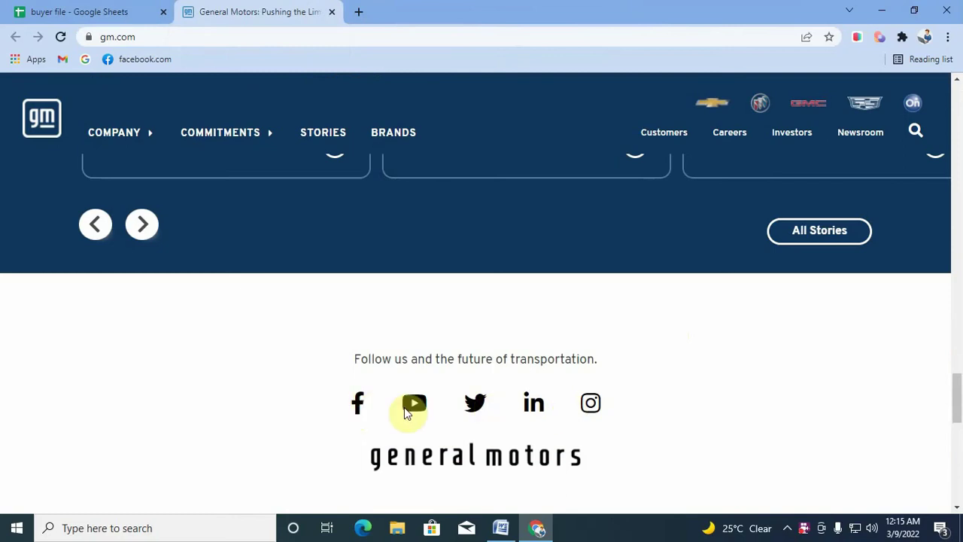
{"action": "scroll", "coordinate": [593, 372], "scroll_direction": "up", "scroll_amount": 9}
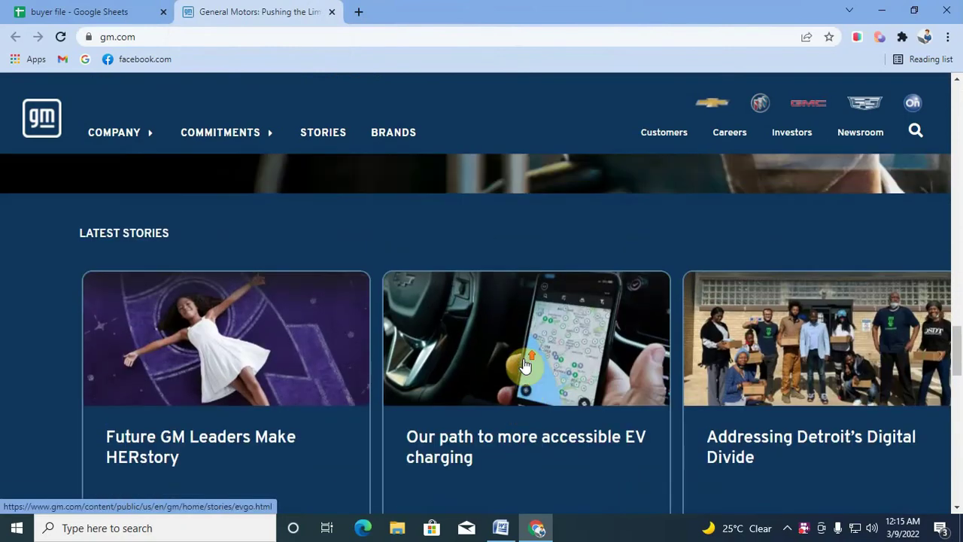
{"action": "scroll", "coordinate": [525, 366], "scroll_direction": "up", "scroll_amount": 1}
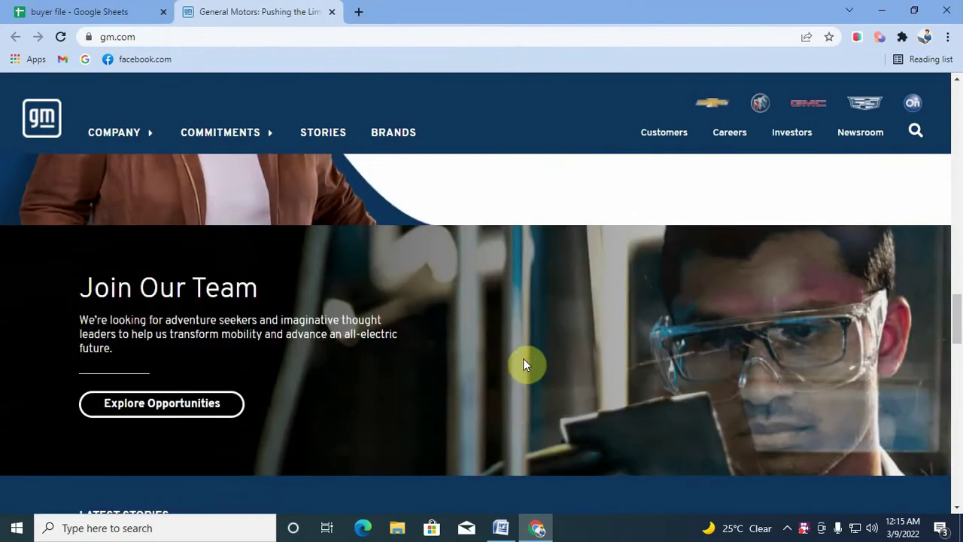
{"action": "scroll", "coordinate": [523, 359], "scroll_direction": "up", "scroll_amount": 6}
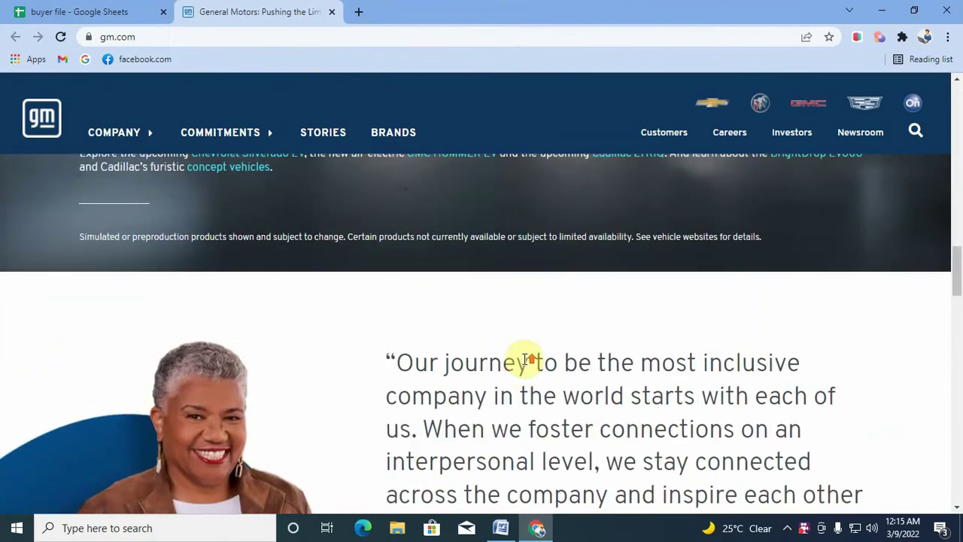
{"action": "scroll", "coordinate": [523, 358], "scroll_direction": "up", "scroll_amount": 3}
{"action": "scroll", "coordinate": [523, 358], "scroll_direction": "up", "scroll_amount": 3}
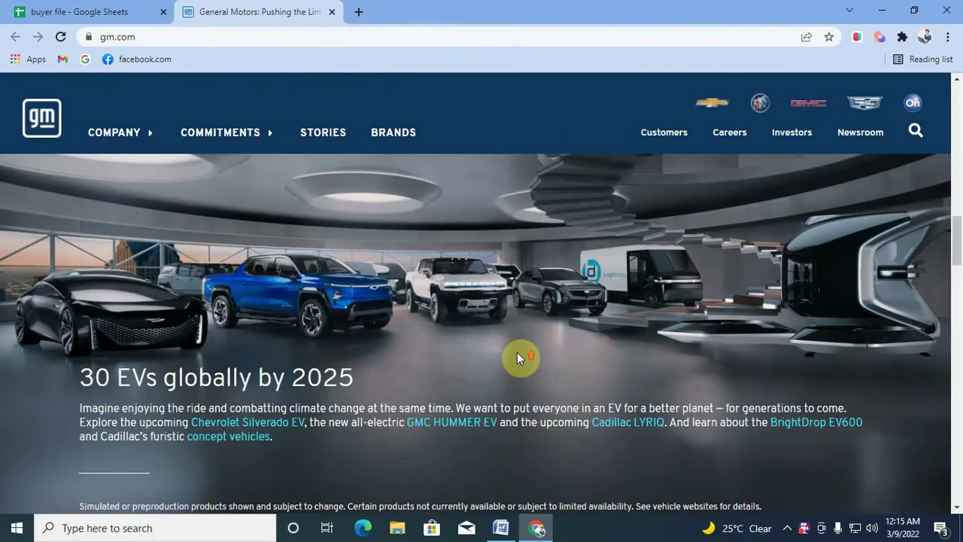
{"action": "scroll", "coordinate": [522, 359], "scroll_direction": "up", "scroll_amount": 8}
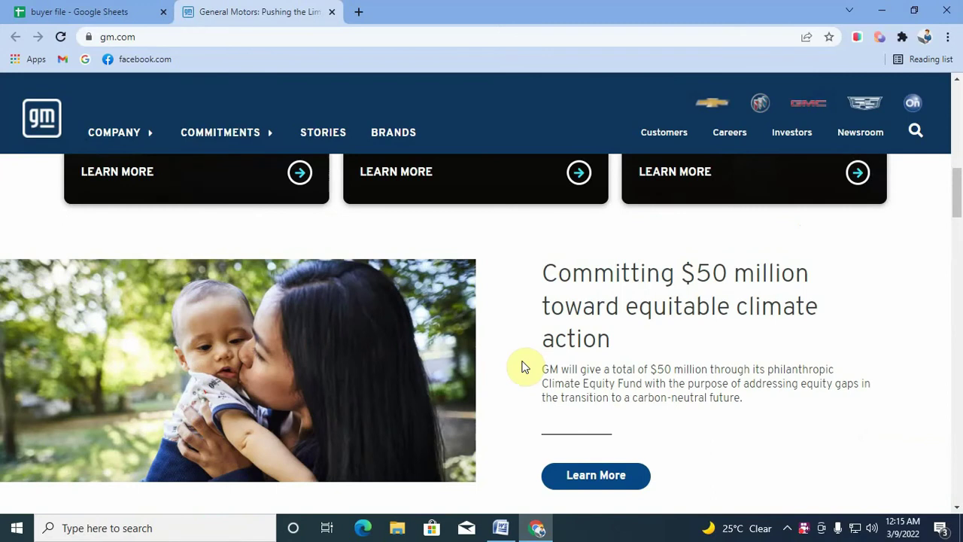
{"action": "scroll", "coordinate": [525, 368], "scroll_direction": "up", "scroll_amount": 8}
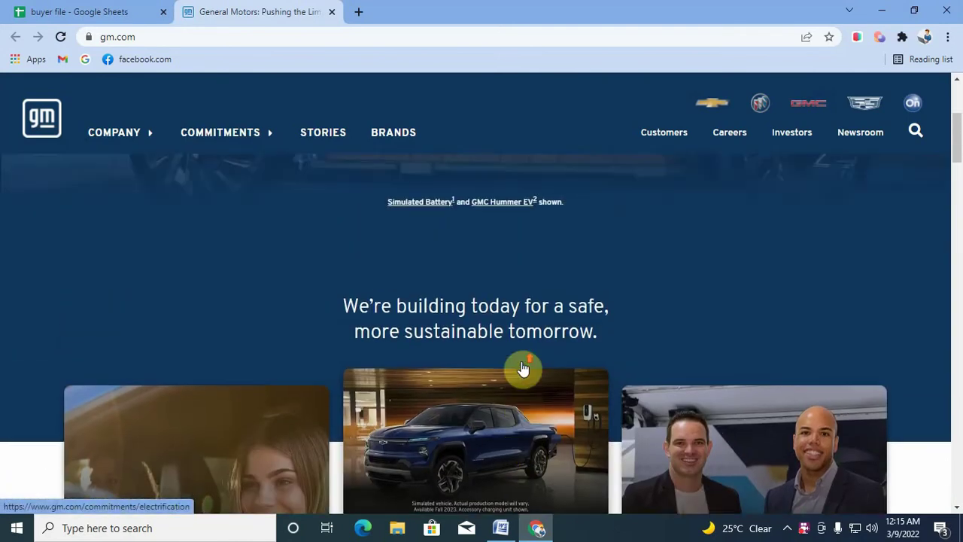
{"action": "scroll", "coordinate": [523, 367], "scroll_direction": "up", "scroll_amount": 3}
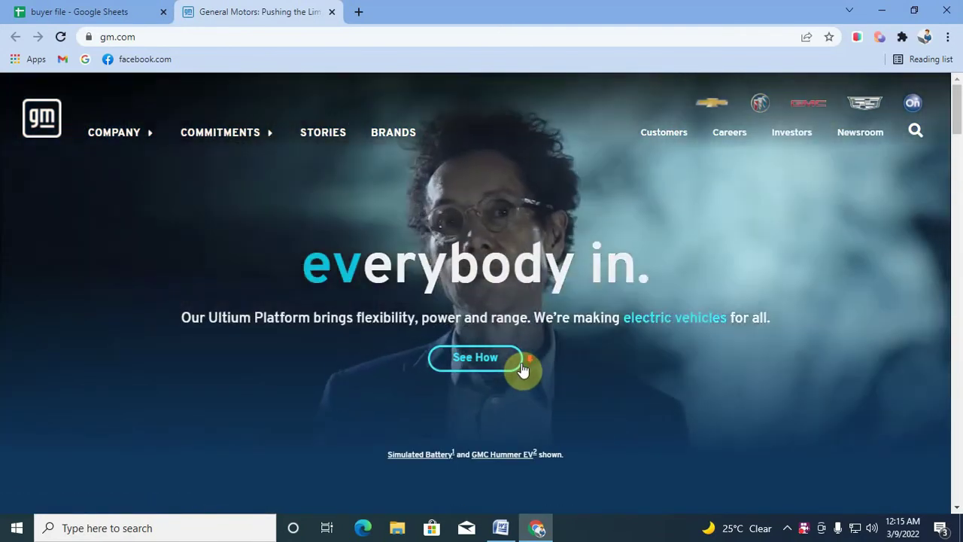
{"action": "scroll", "coordinate": [523, 369], "scroll_direction": "down", "scroll_amount": 3}
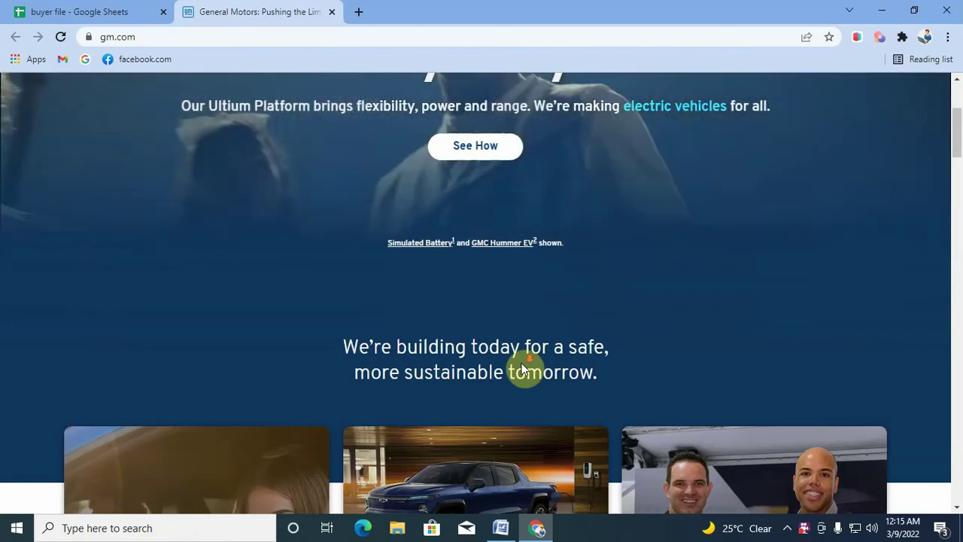
{"action": "scroll", "coordinate": [524, 368], "scroll_direction": "down", "scroll_amount": 5}
Step: Copy the domain gm.com from the General Motors page address
{"action": "left_click", "coordinate": [155, 37]}
{"action": "mouse_move", "coordinate": [163, 39]}
{"action": "left_mouse_down"}
{"action": "mouse_move", "coordinate": [133, 44]}
{"action": "mouse_move", "coordinate": [157, 41]}
{"action": "left_mouse_up"}
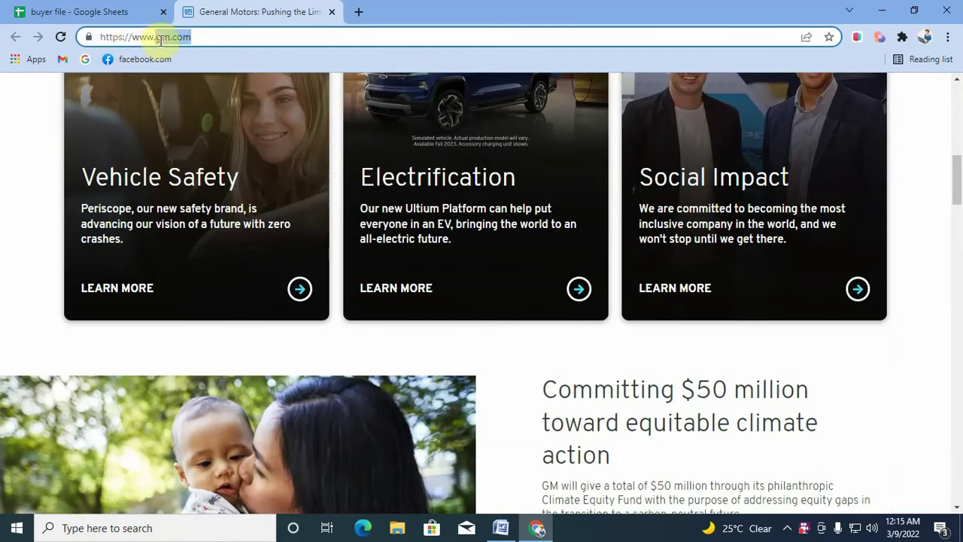
{"action": "right_click", "coordinate": [167, 34]}
{"action": "left_click", "coordinate": [247, 109]}
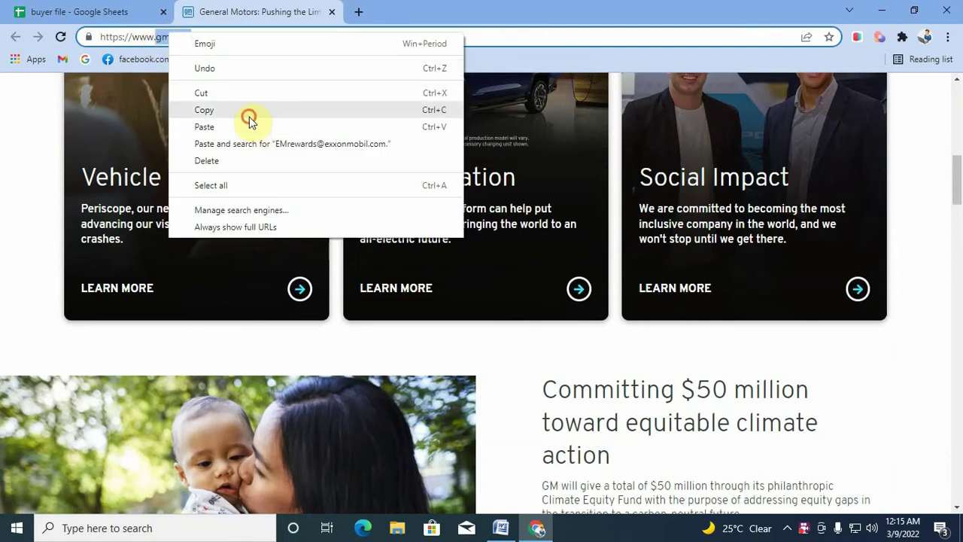
Step: Search Google in a new tab for "Email at gm.com"
{"action": "left_click", "coordinate": [359, 12]}
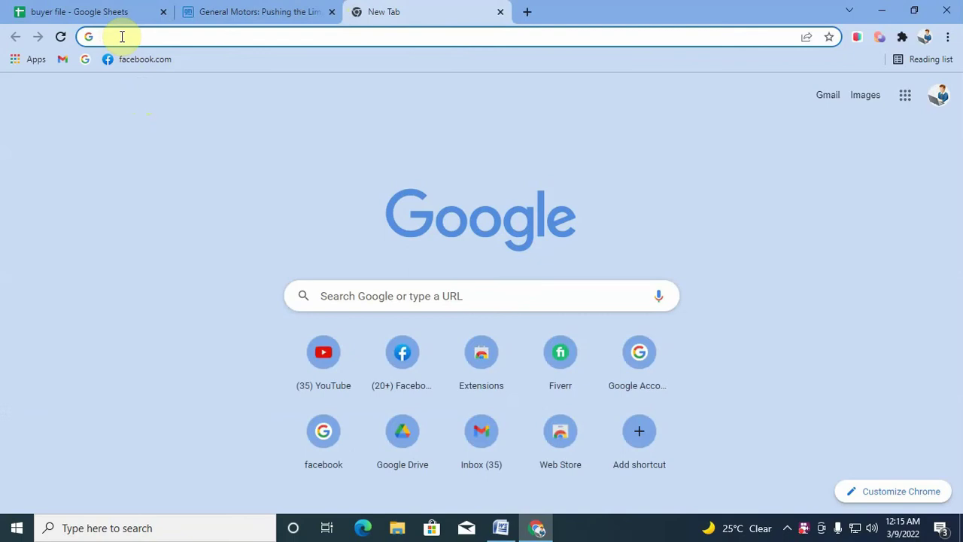
{"action": "type", "text": "Email"}
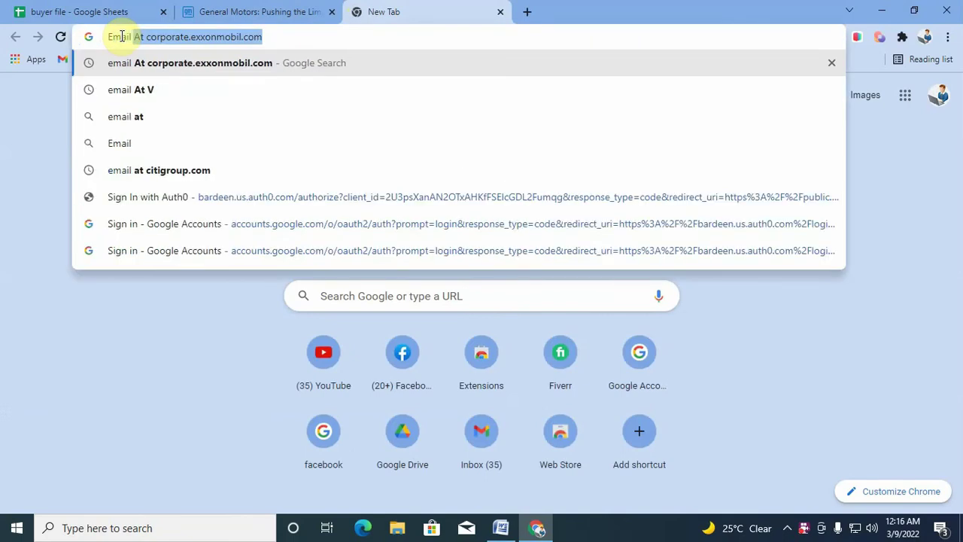
{"action": "type", "text": " at"}
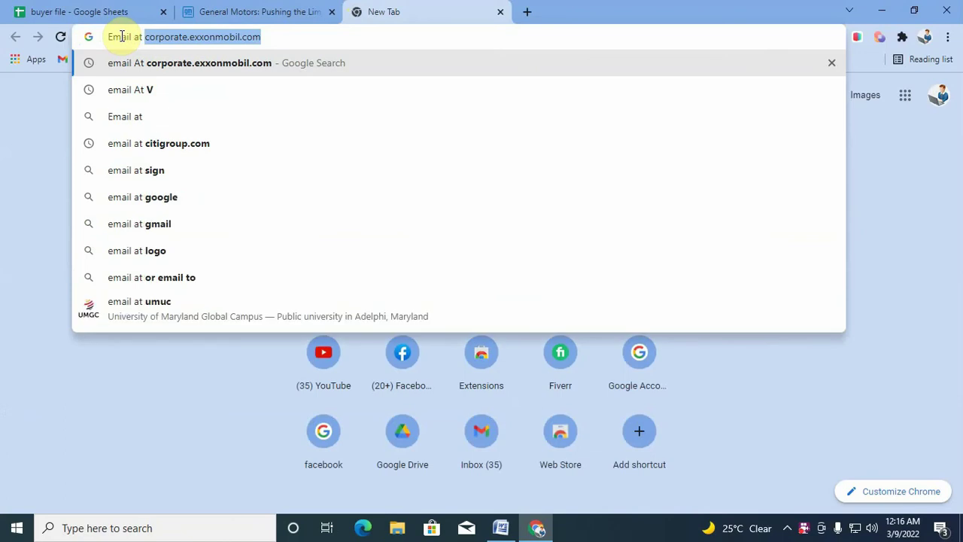
{"action": "type", "text": " V"}
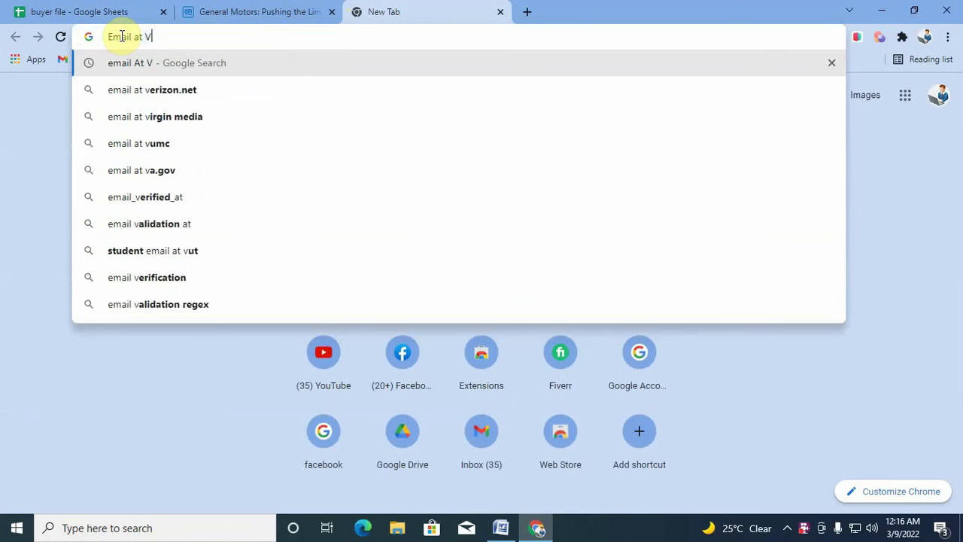
{"action": "key", "text": "BackSpace"}
{"action": "key", "text": "BackSpace"}
{"action": "type", "text": "gm.com"}
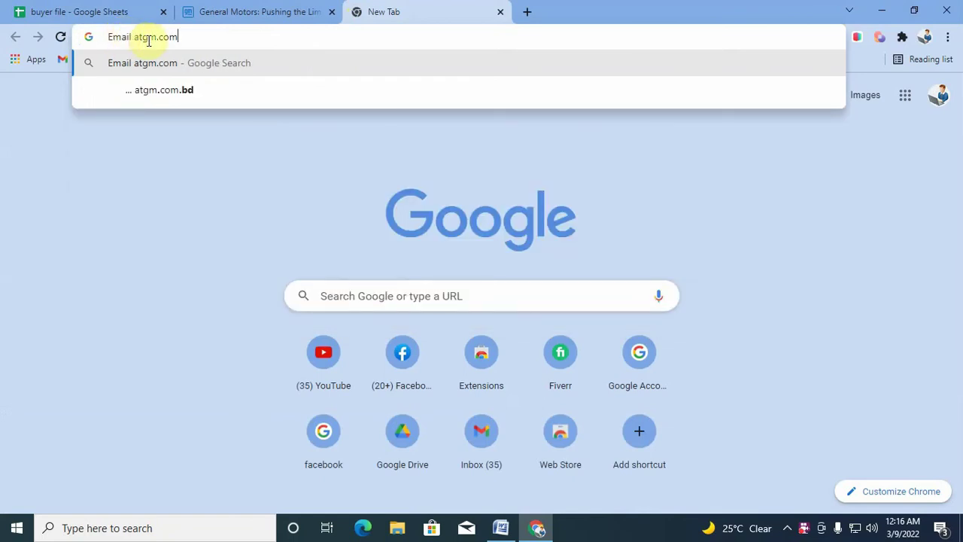
{"action": "left_click", "coordinate": [144, 37]}
{"action": "left_click", "coordinate": [207, 39]}
{"action": "key", "text": "Return"}
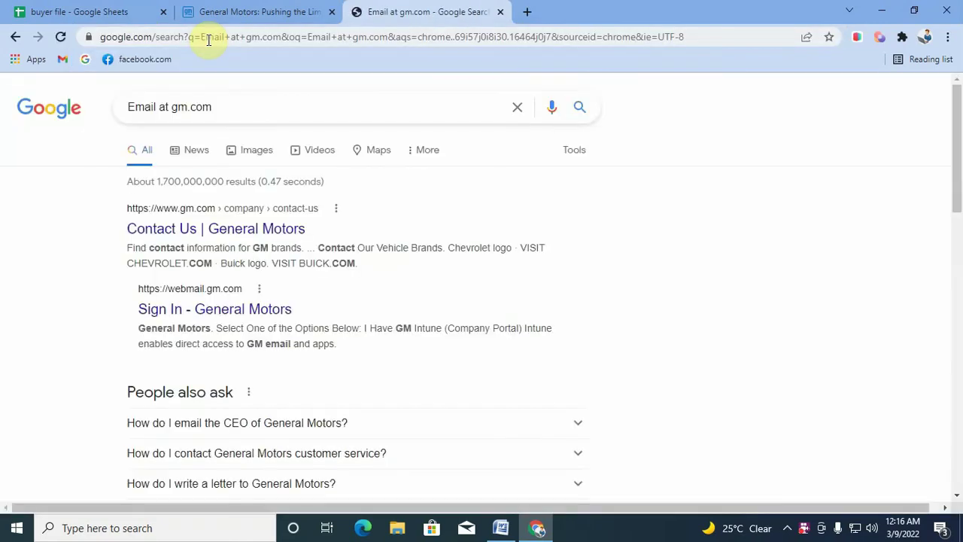
Step: Open the "Contact Us | General Motors" result in a new tab and skim the other search results
{"action": "right_click", "coordinate": [256, 229]}
{"action": "left_click", "coordinate": [297, 237]}
{"action": "scroll", "coordinate": [314, 322], "scroll_direction": "down", "scroll_amount": 5}
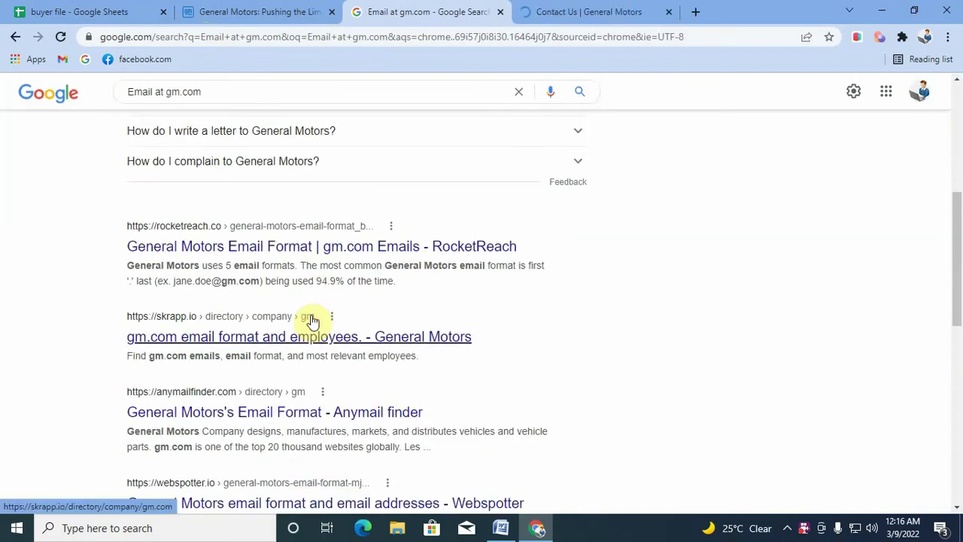
{"action": "scroll", "coordinate": [314, 322], "scroll_direction": "up", "scroll_amount": 5}
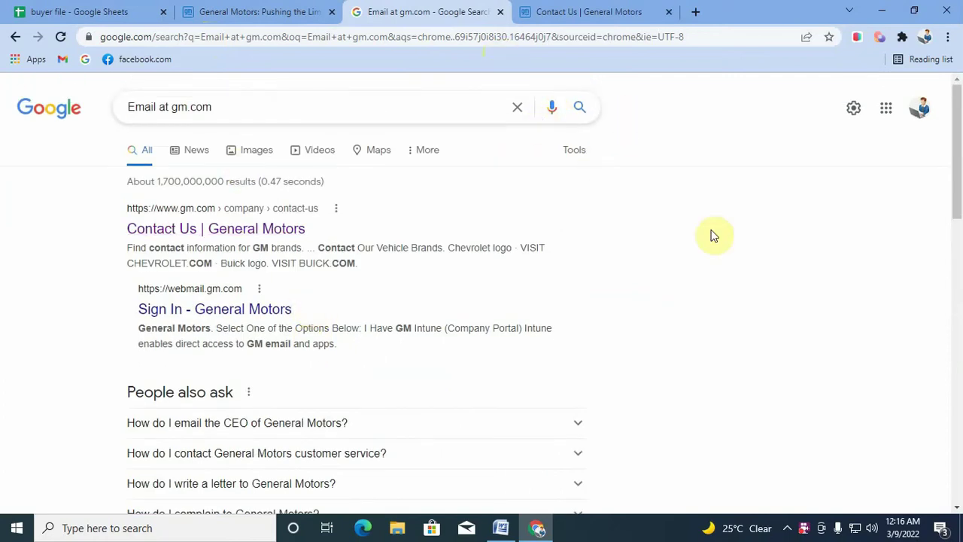
Step: Search the Google results page for "@" and check the highlighted matches for gm.com email addresses
{"action": "key", "text": "ctrl+f"}
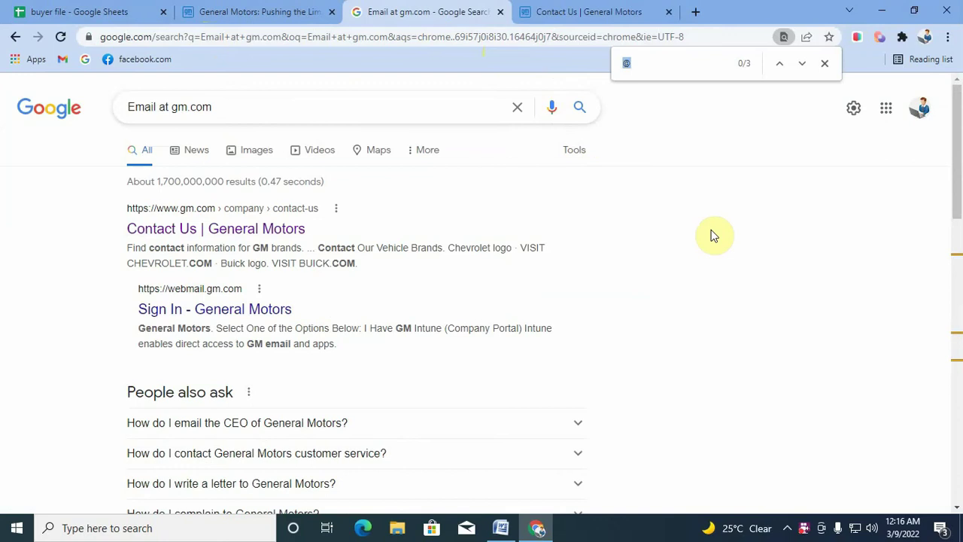
{"action": "left_click", "coordinate": [654, 73]}
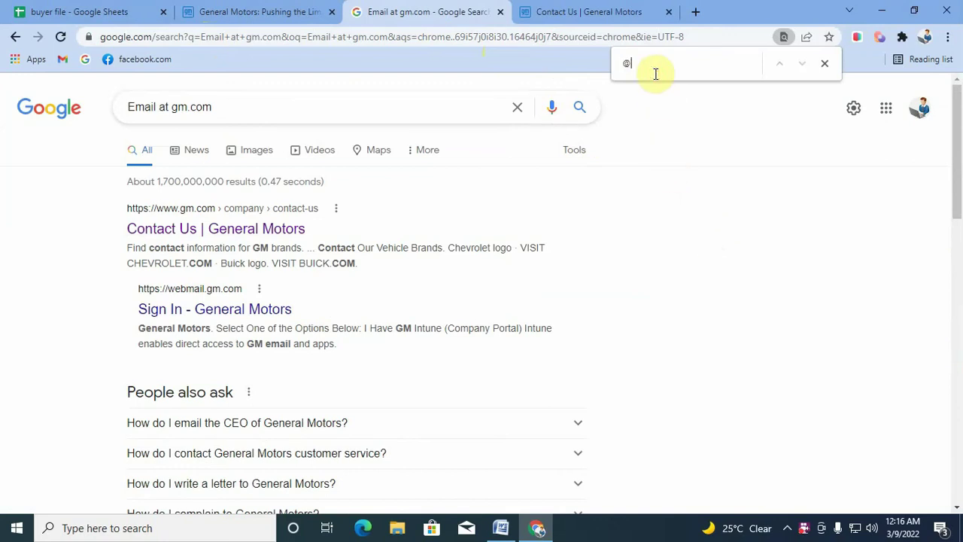
{"action": "type", "text": "@"}
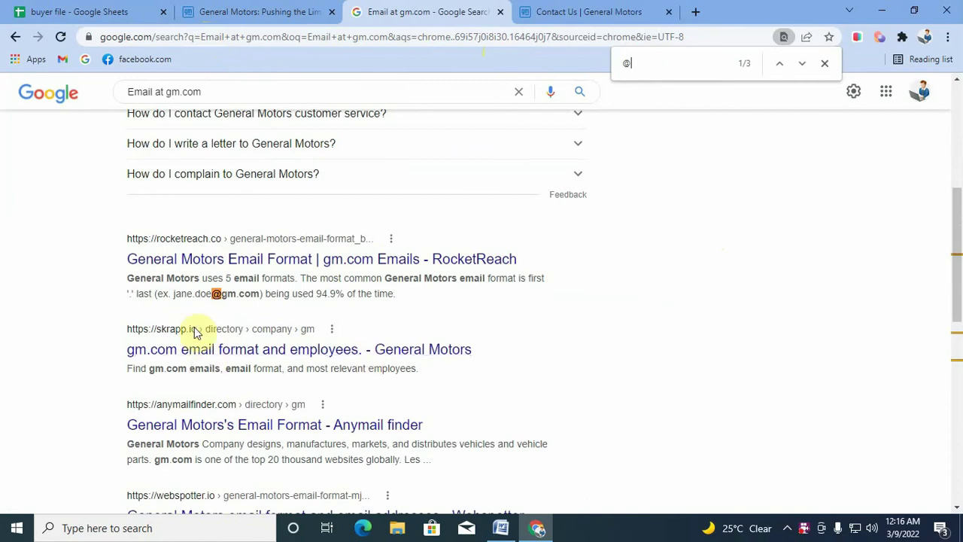
{"action": "left_click_drag", "start_coordinate": [174, 295], "coordinate": [251, 295]}
{"action": "scroll", "coordinate": [305, 311], "scroll_direction": "down", "scroll_amount": 3}
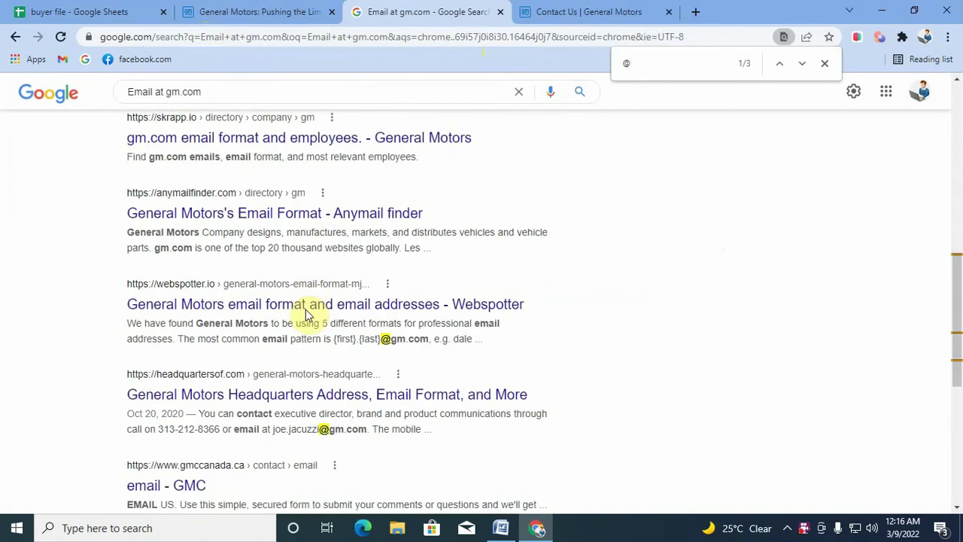
{"action": "scroll", "coordinate": [386, 358], "scroll_direction": "down", "scroll_amount": 1}
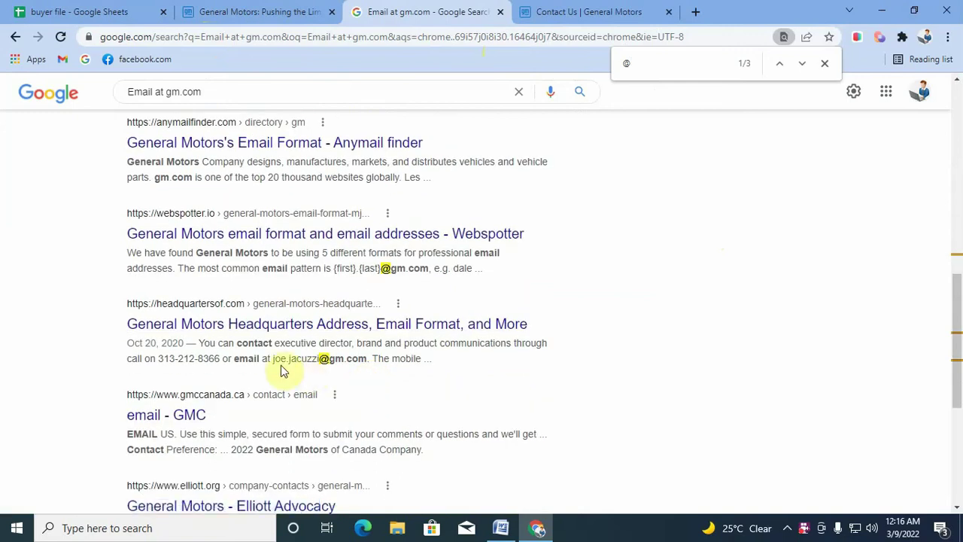
{"action": "scroll", "coordinate": [297, 379], "scroll_direction": "down", "scroll_amount": 2}
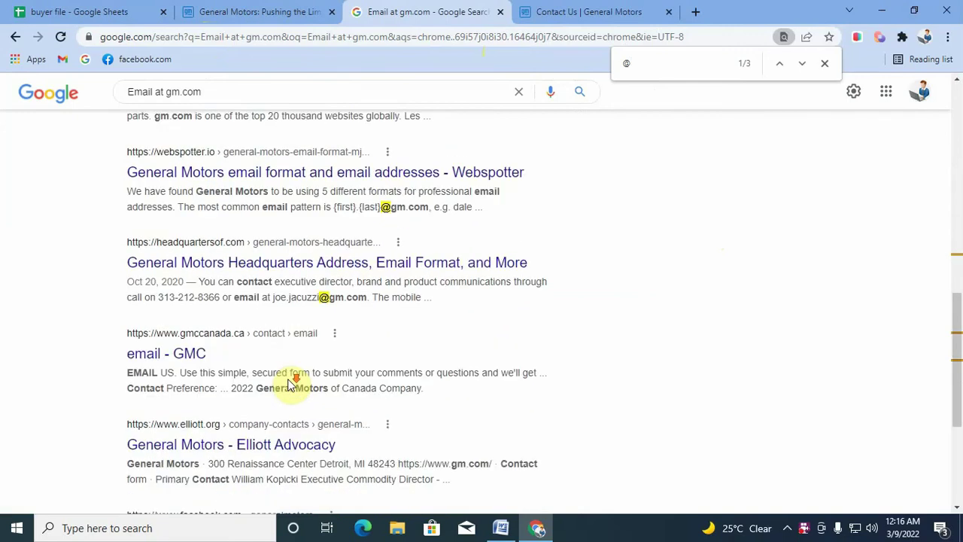
{"action": "scroll", "coordinate": [285, 376], "scroll_direction": "up", "scroll_amount": 5}
Step: Examine the whole General Motors Contact Us page, including General Inquiries and the footer links, for an email address
{"action": "left_click", "coordinate": [549, 10]}
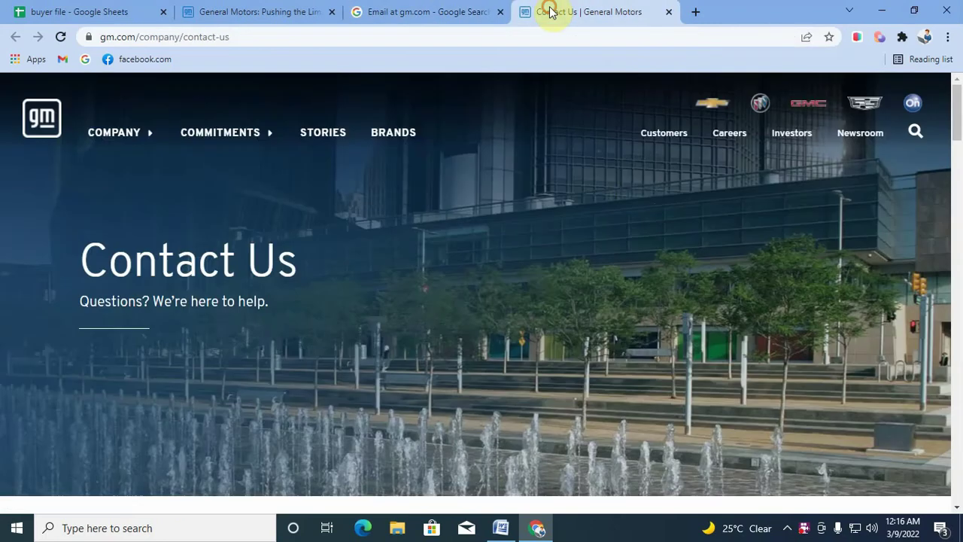
{"action": "scroll", "coordinate": [366, 275], "scroll_direction": "down", "scroll_amount": 3}
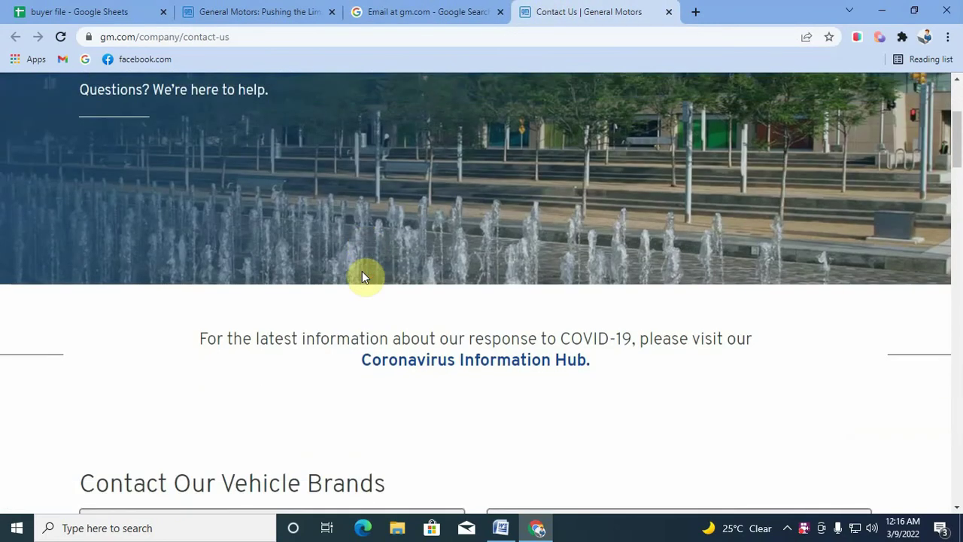
{"action": "scroll", "coordinate": [362, 276], "scroll_direction": "up", "scroll_amount": 1}
{"action": "scroll", "coordinate": [238, 230], "scroll_direction": "up", "scroll_amount": 2}
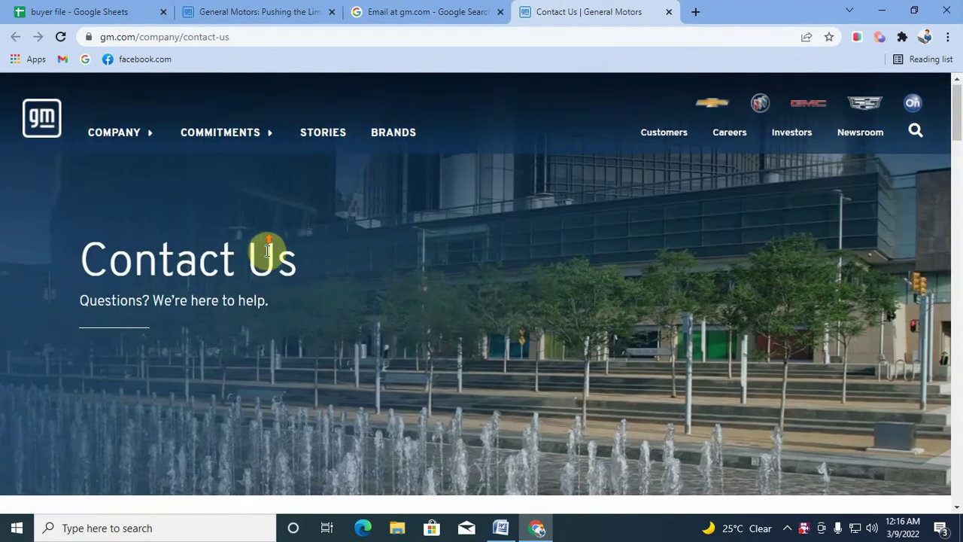
{"action": "scroll", "coordinate": [414, 294], "scroll_direction": "down", "scroll_amount": 15}
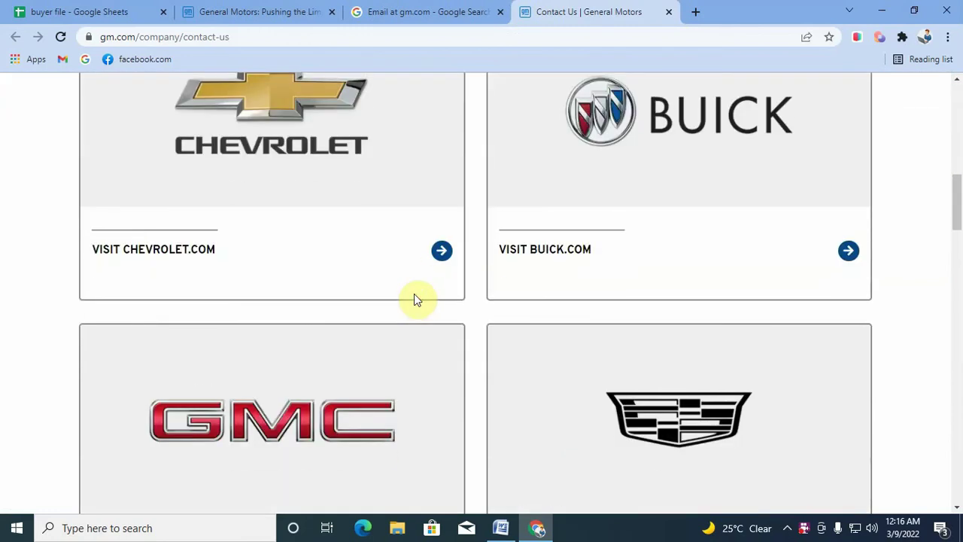
{"action": "scroll", "coordinate": [418, 299], "scroll_direction": "down", "scroll_amount": 8}
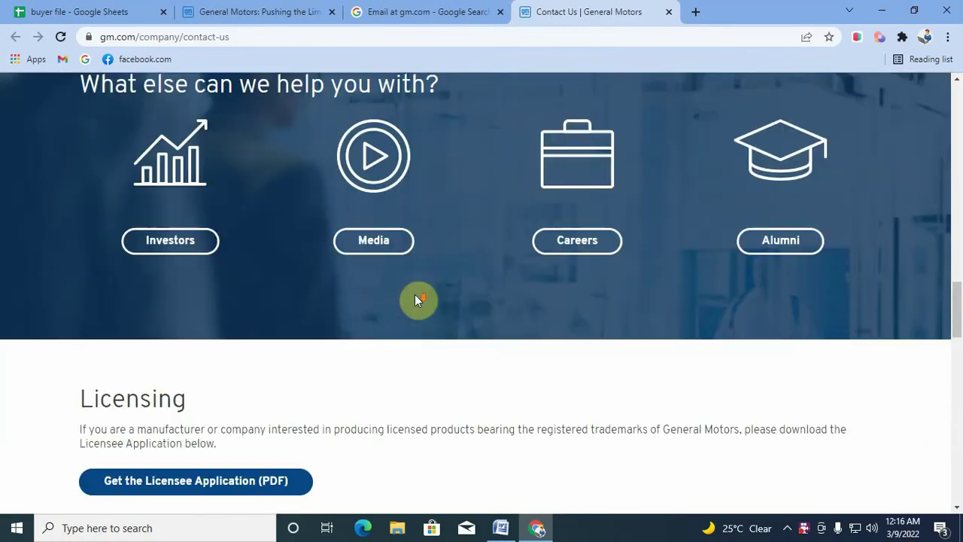
{"action": "scroll", "coordinate": [415, 294], "scroll_direction": "down", "scroll_amount": 5}
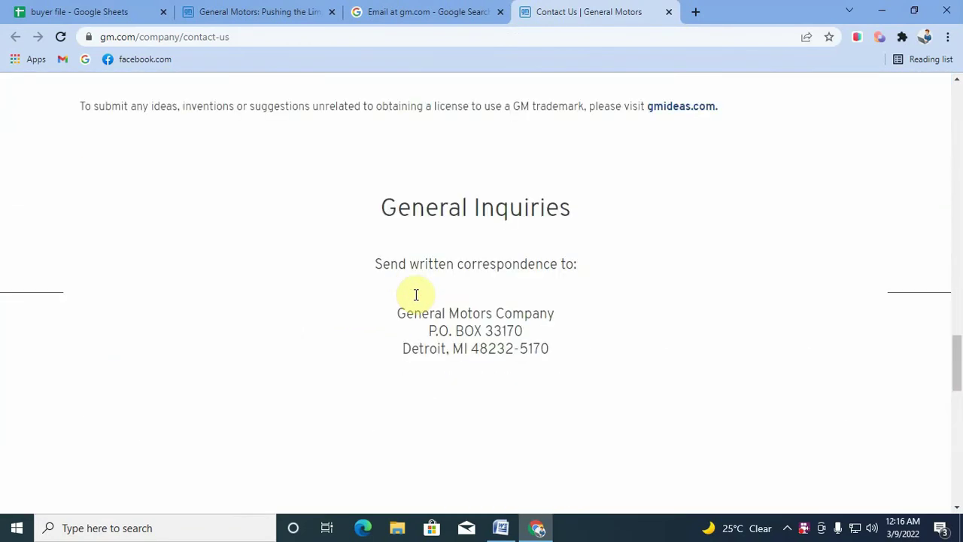
{"action": "left_click_drag", "start_coordinate": [380, 209], "coordinate": [539, 209]}
{"action": "left_click", "coordinate": [591, 284]}
{"action": "scroll", "coordinate": [601, 371], "scroll_direction": "down", "scroll_amount": 9}
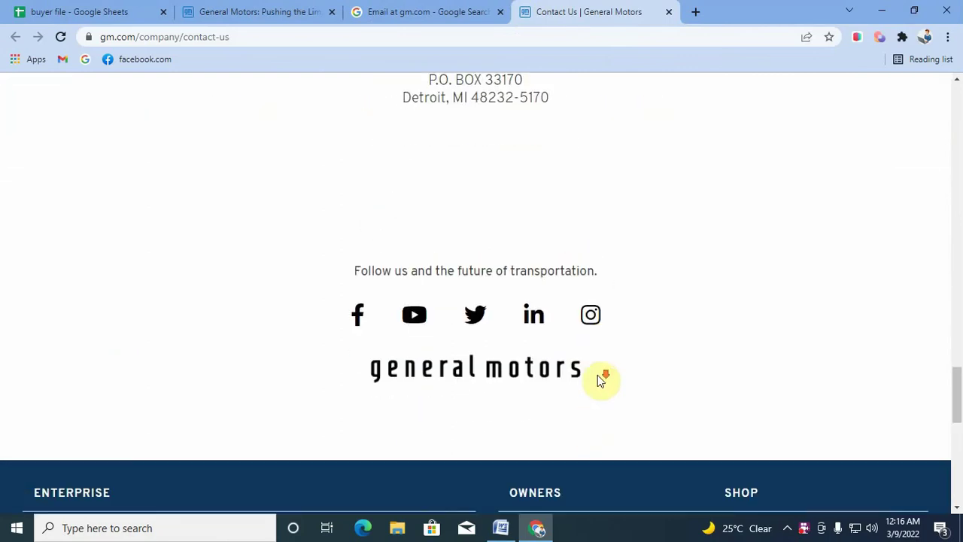
{"action": "scroll", "coordinate": [598, 375], "scroll_direction": "down", "scroll_amount": 4}
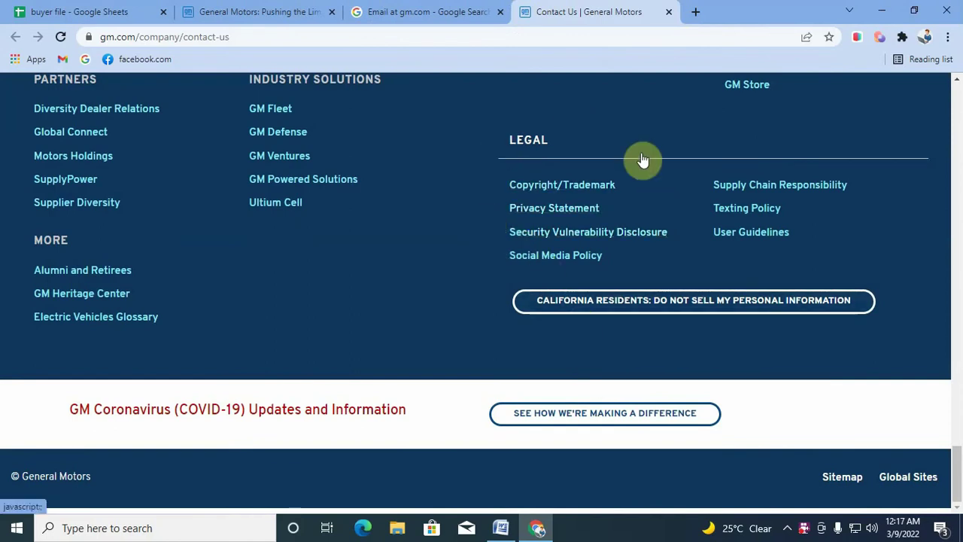
{"action": "scroll", "coordinate": [284, 275], "scroll_direction": "up", "scroll_amount": 10}
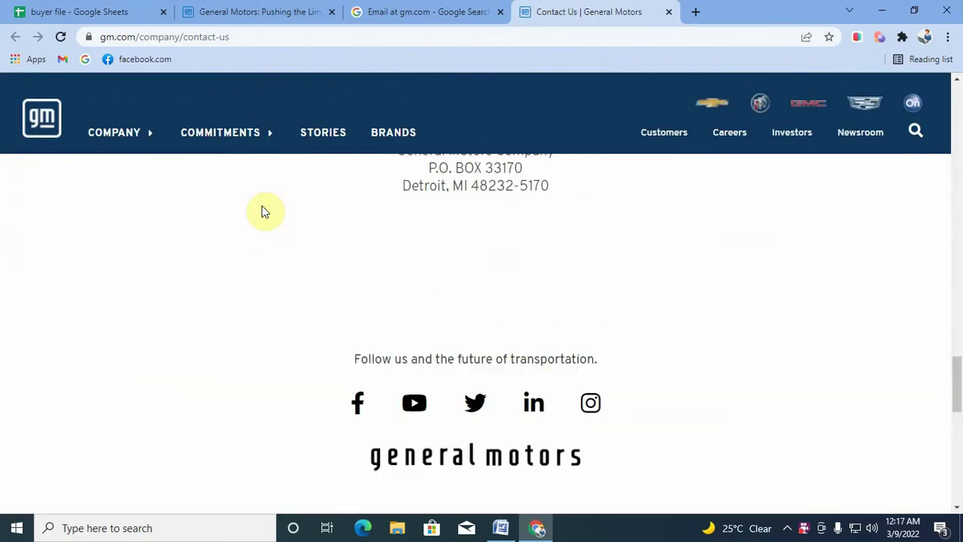
Step: Return to the "Email at gm.com" results and compare the "@" matches in the RocketReach and Webspotter snippets
{"action": "left_click", "coordinate": [399, 11]}
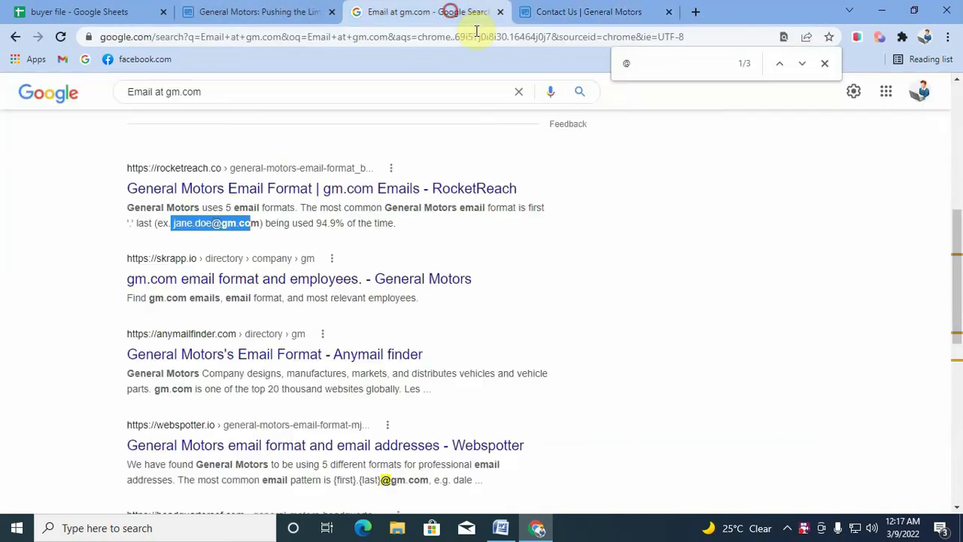
{"action": "left_click", "coordinate": [645, 64]}
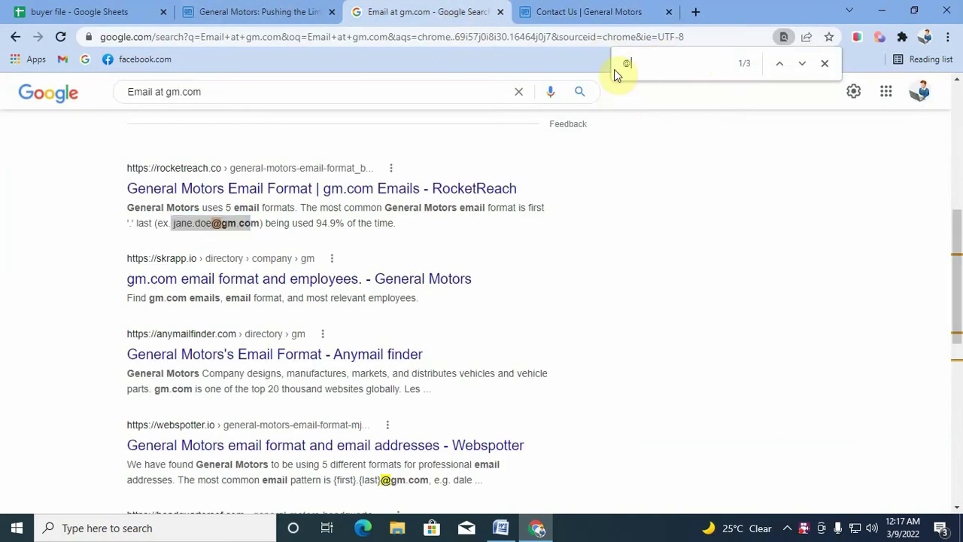
{"action": "scroll", "coordinate": [335, 249], "scroll_direction": "down", "scroll_amount": 4}
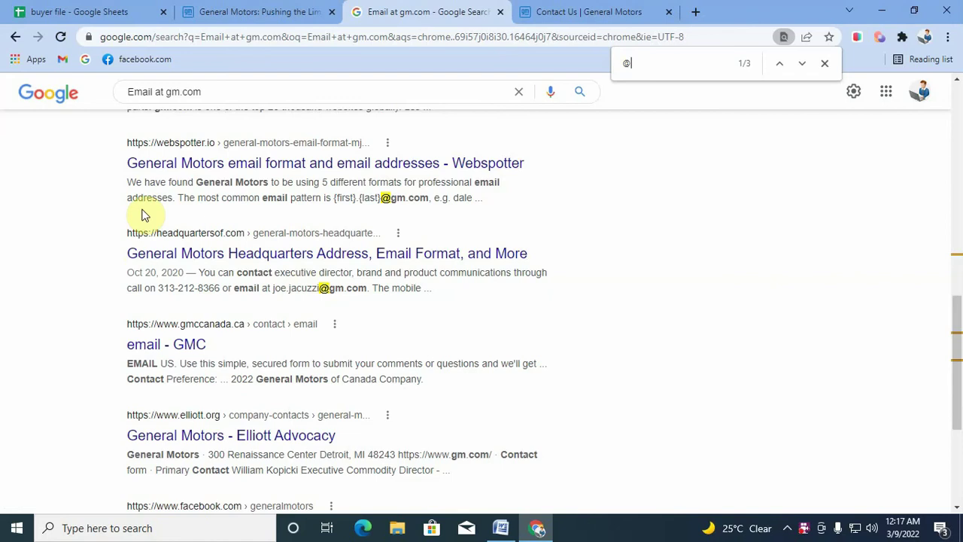
{"action": "scroll", "coordinate": [226, 210], "scroll_direction": "up", "scroll_amount": 3}
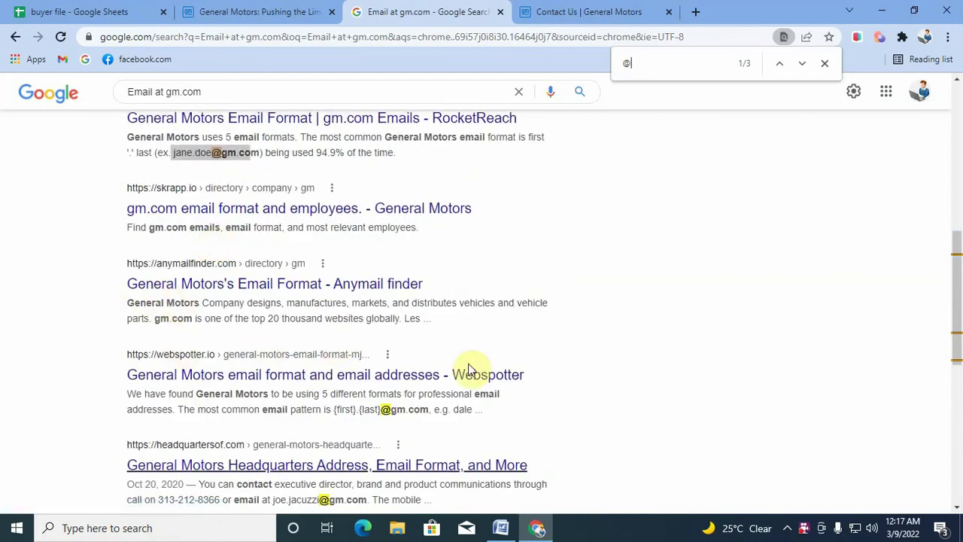
{"action": "left_click_drag", "start_coordinate": [334, 412], "coordinate": [419, 422]}
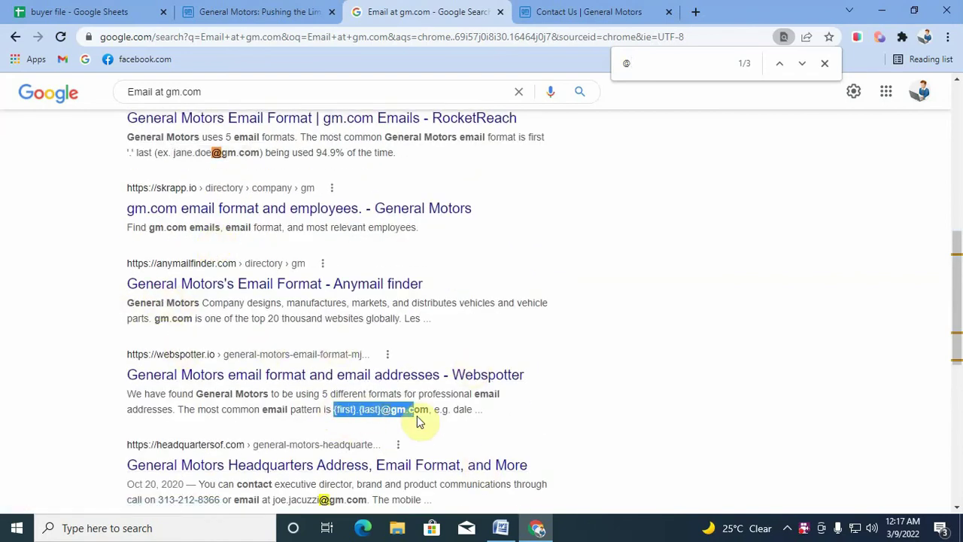
{"action": "left_click", "coordinate": [514, 410]}
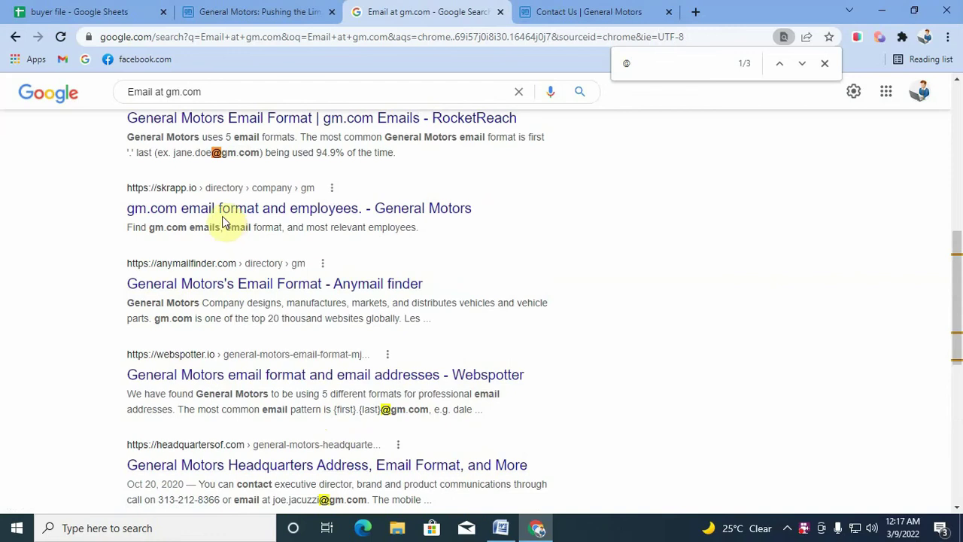
Step: Copy the contact email address from the headquartersof.com result "General Motors Headquarters Address, Email Format, and More"
{"action": "scroll", "coordinate": [322, 354], "scroll_direction": "down", "scroll_amount": 3}
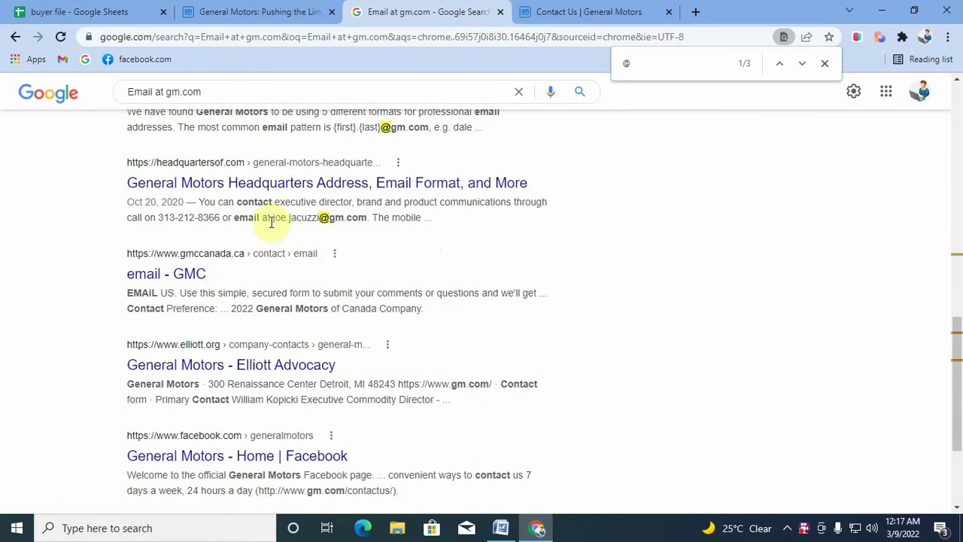
{"action": "left_click_drag", "start_coordinate": [272, 221], "coordinate": [371, 222]}
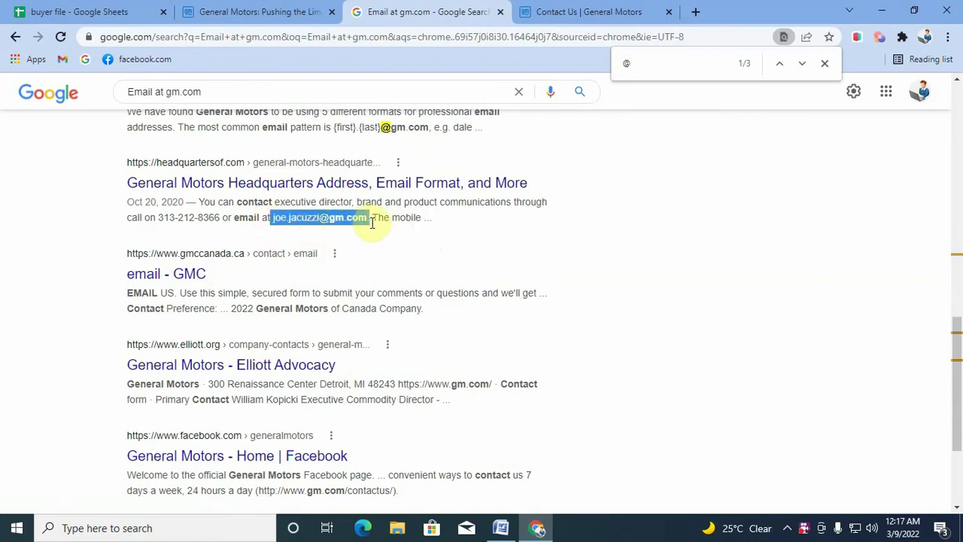
{"action": "right_click", "coordinate": [367, 220]}
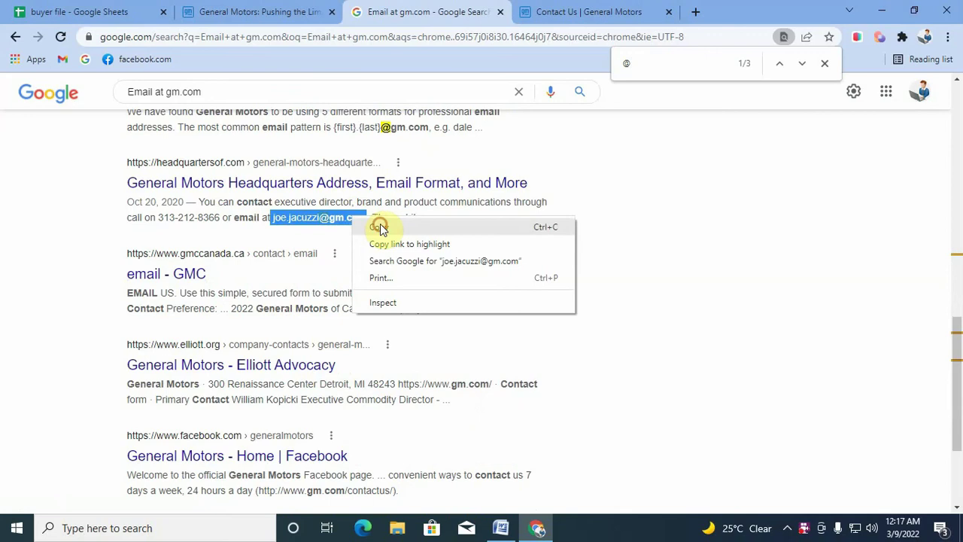
{"action": "left_click", "coordinate": [380, 227]}
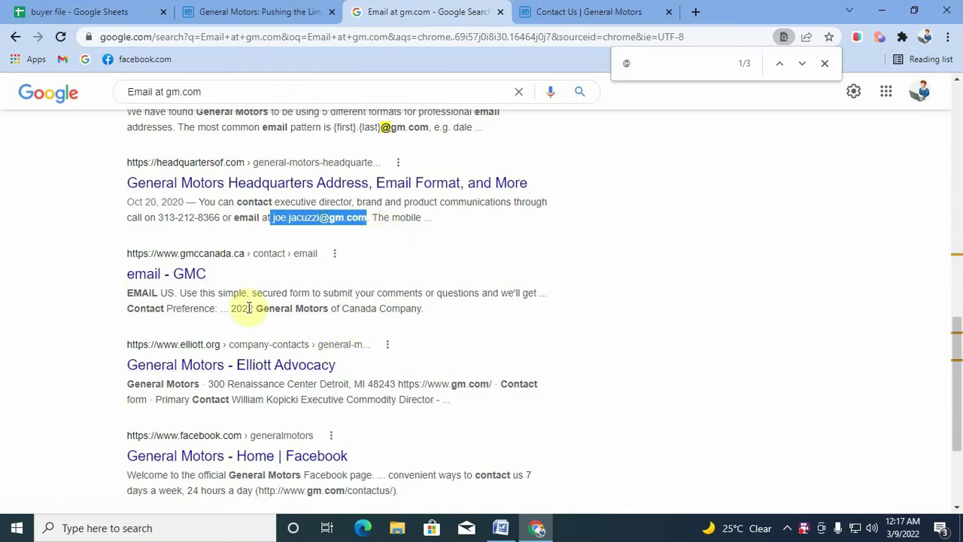
Step: Paste the copied email address into cell B3 of the buyer file sheet, beside gm.com
{"action": "scroll", "coordinate": [346, 321], "scroll_direction": "down", "scroll_amount": 3}
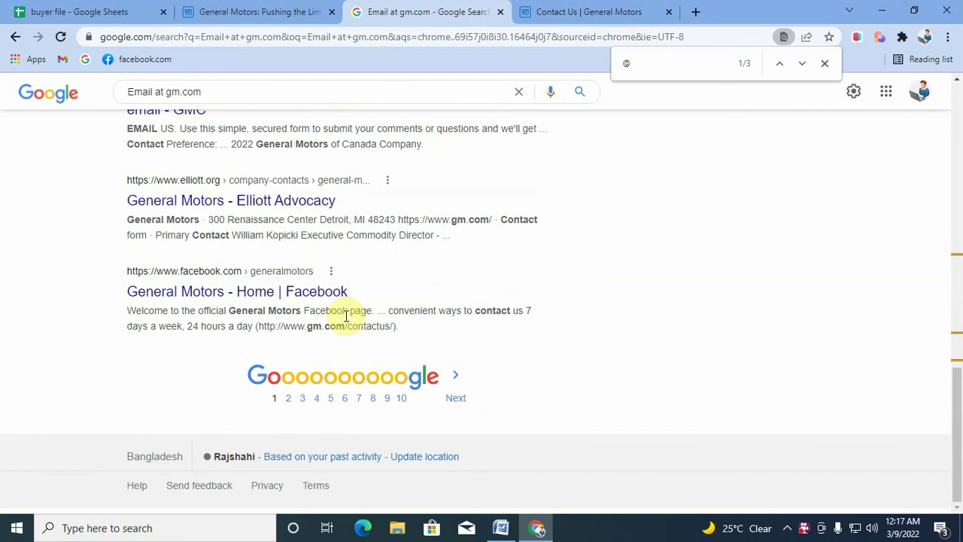
{"action": "left_click", "coordinate": [275, 9]}
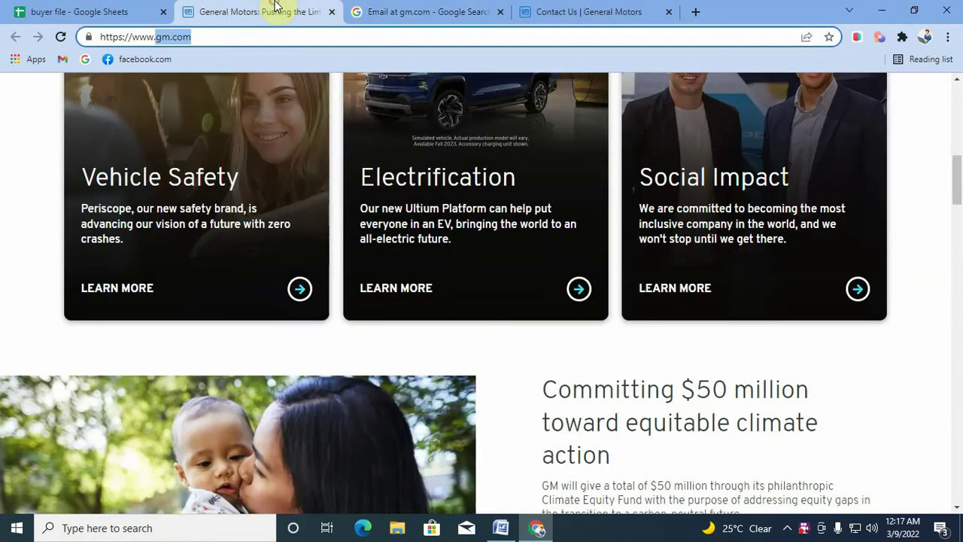
{"action": "key", "text": "ctrl+shift+Tab"}
{"action": "double_click", "coordinate": [307, 218]}
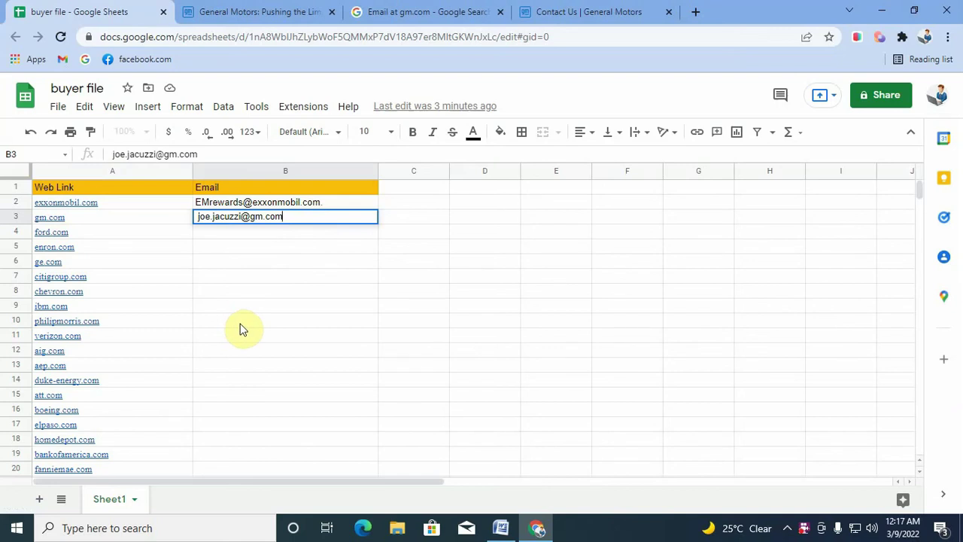
Step: Review the company domains far down the Web Link column and commit the email entry in B3
{"action": "scroll", "coordinate": [79, 315], "scroll_direction": "down", "scroll_amount": 20}
{"action": "scroll", "coordinate": [85, 346], "scroll_direction": "down", "scroll_amount": 20}
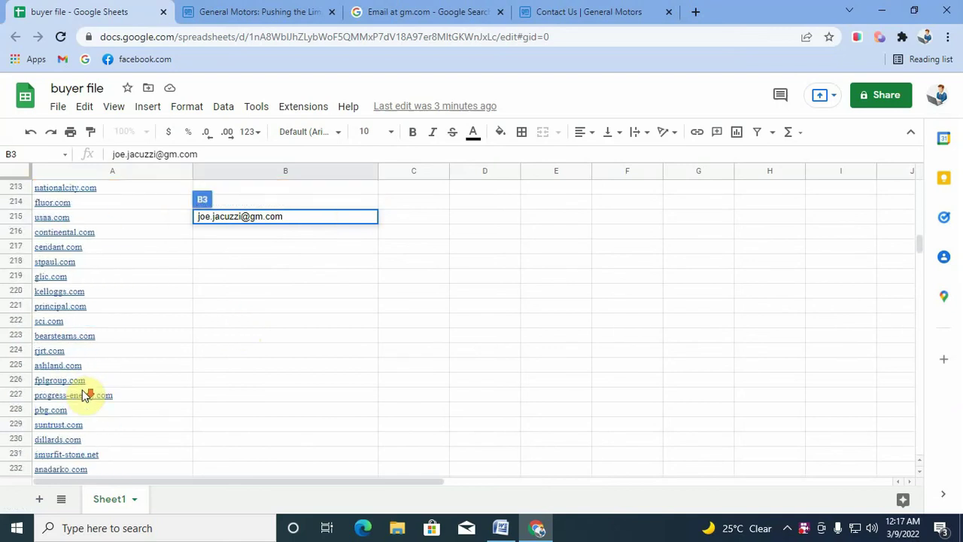
{"action": "scroll", "coordinate": [85, 396], "scroll_direction": "down", "scroll_amount": 16}
{"action": "scroll", "coordinate": [82, 396], "scroll_direction": "down", "scroll_amount": 18}
{"action": "scroll", "coordinate": [134, 301], "scroll_direction": "down", "scroll_amount": 17}
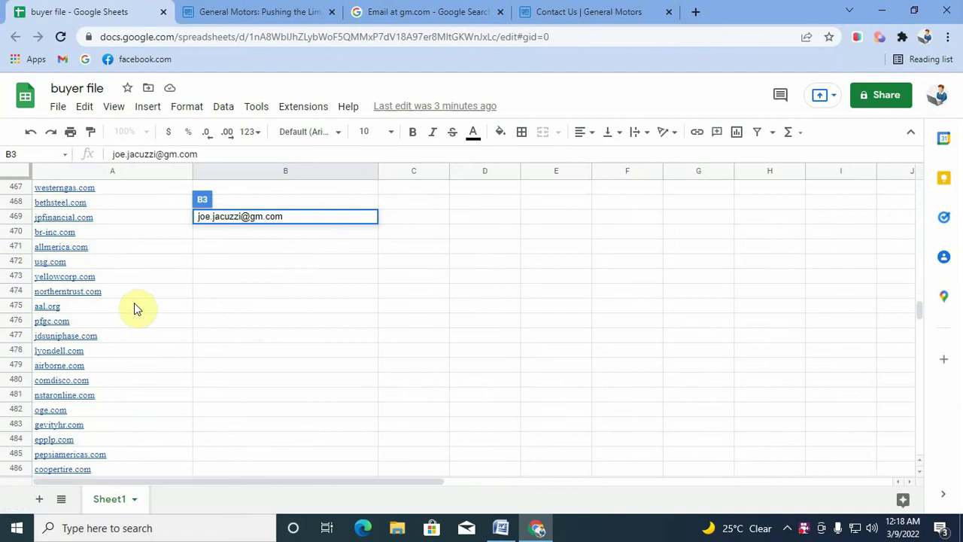
{"action": "left_click", "coordinate": [490, 290]}
{"action": "scroll", "coordinate": [278, 275], "scroll_direction": "up", "scroll_amount": 3}
{"action": "scroll", "coordinate": [278, 276], "scroll_direction": "up", "scroll_amount": 20}
{"action": "scroll", "coordinate": [298, 261], "scroll_direction": "up", "scroll_amount": 11}
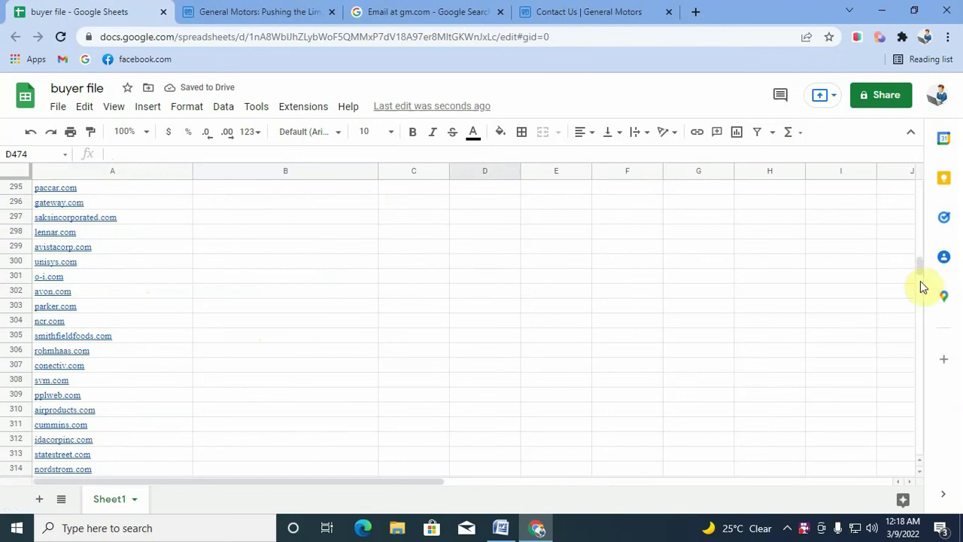
{"action": "left_click_drag", "start_coordinate": [918, 270], "coordinate": [920, 193]}
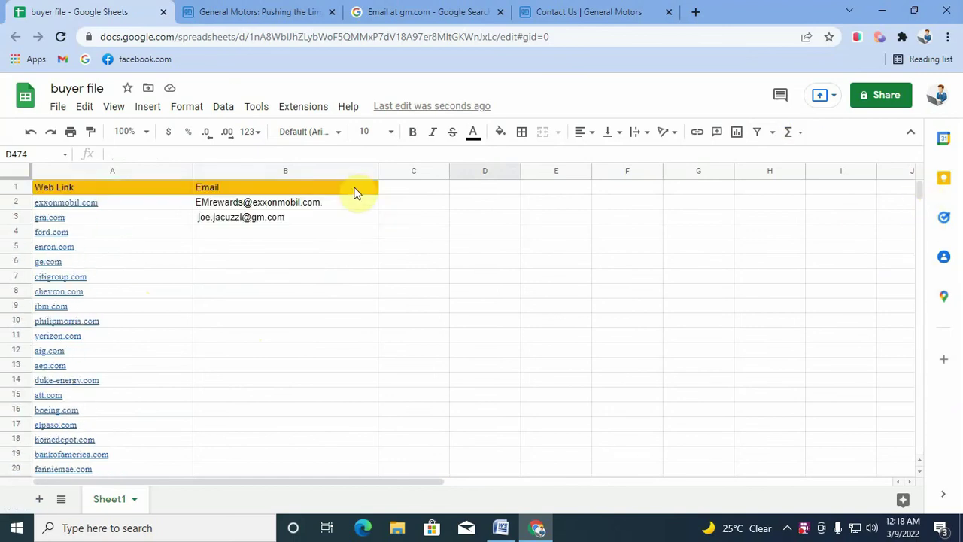
Step: Open the empty Email cell B4 beside ford.com for editing
{"action": "double_click", "coordinate": [229, 234]}
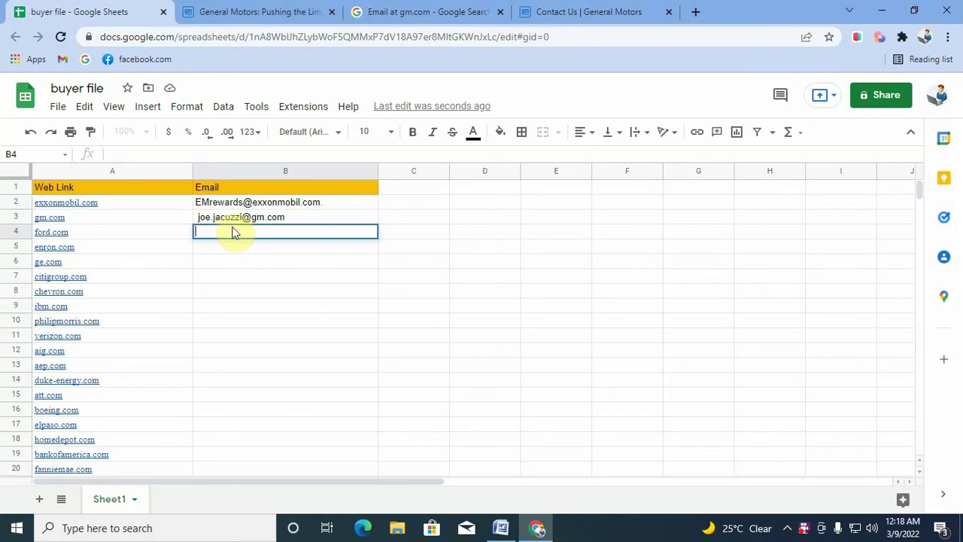
{"action": "left_click", "coordinate": [805, 531]}
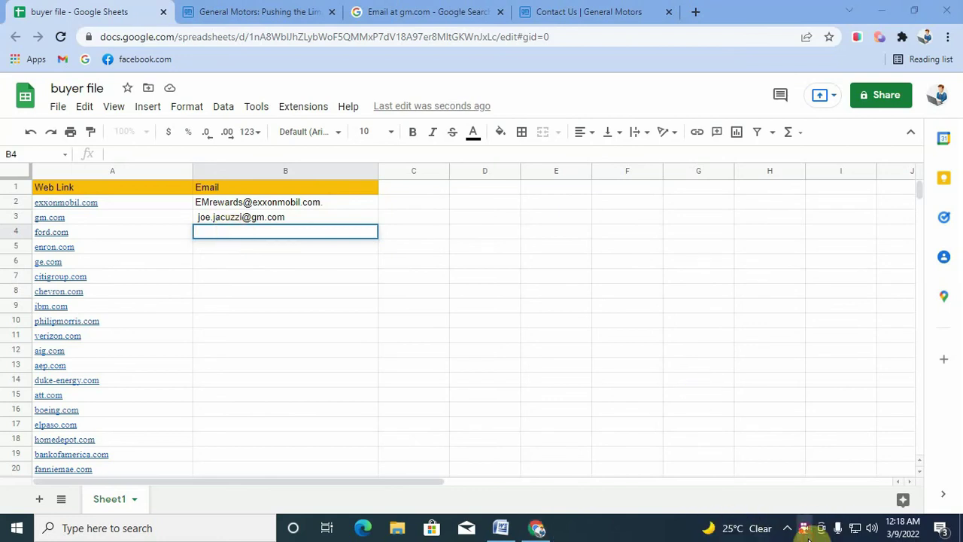